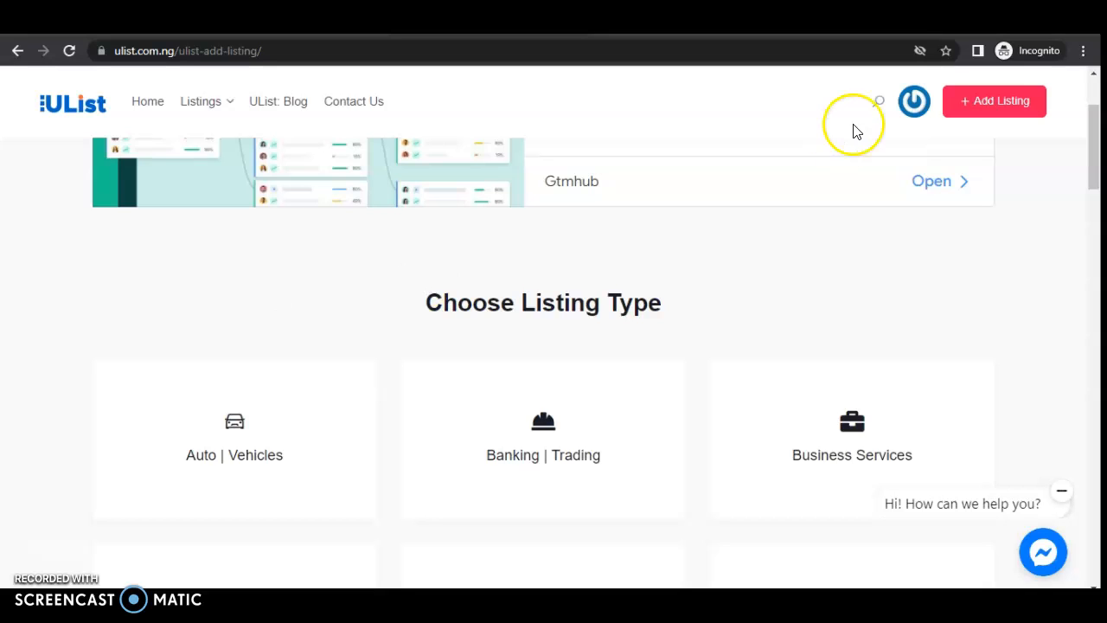
- Open Add Listing from the profile menu and scroll to the Choose Listing Type cards
left_click(916, 101)
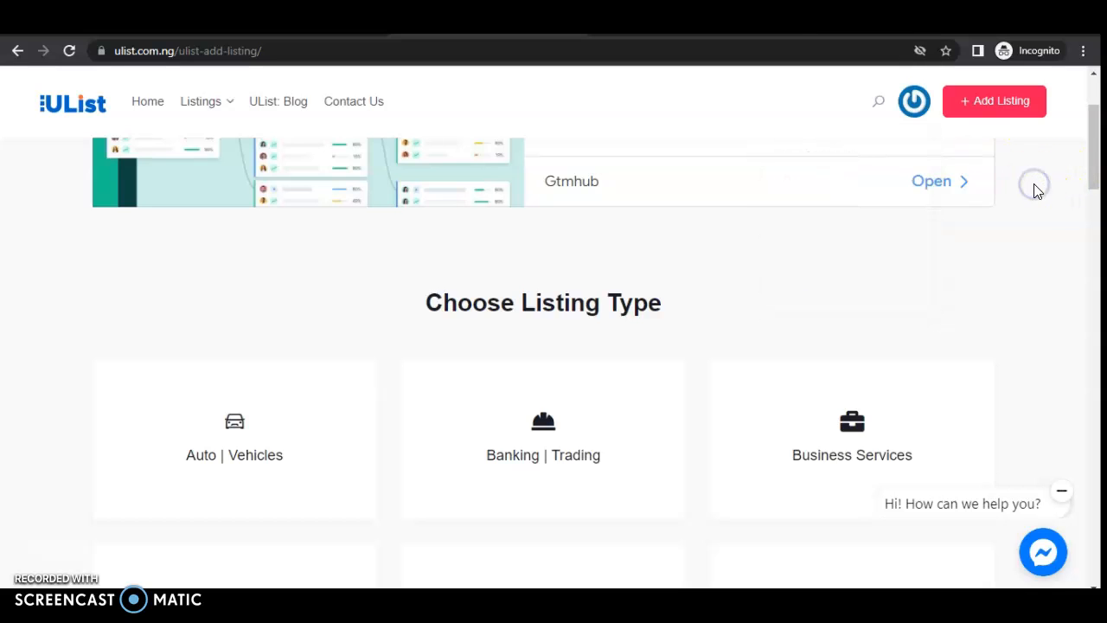
left_click(996, 119)
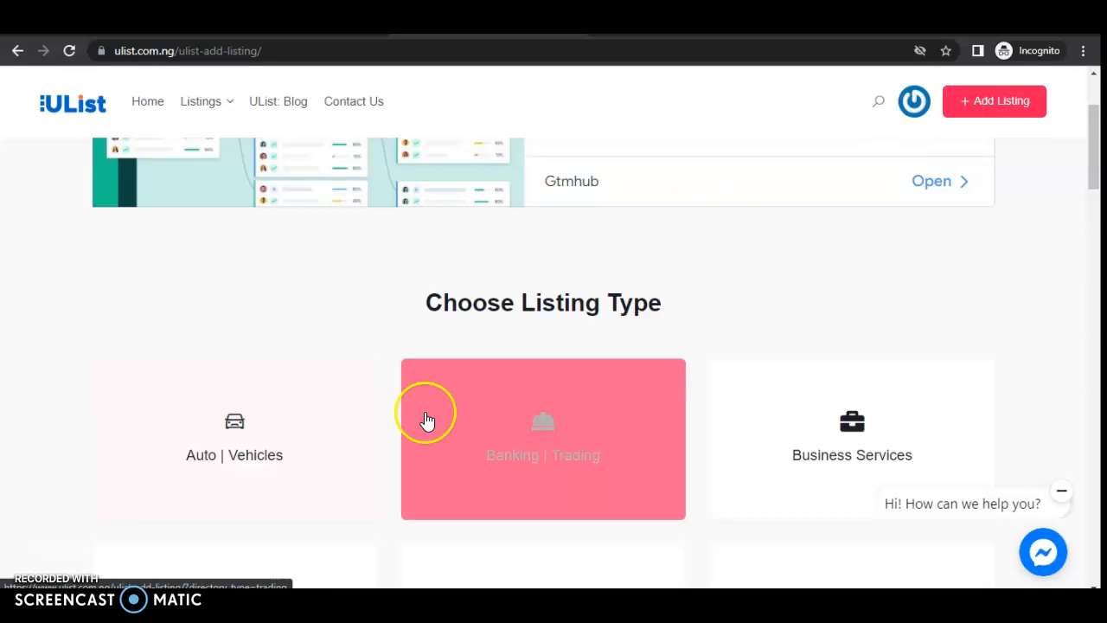
left_click(984, 104)
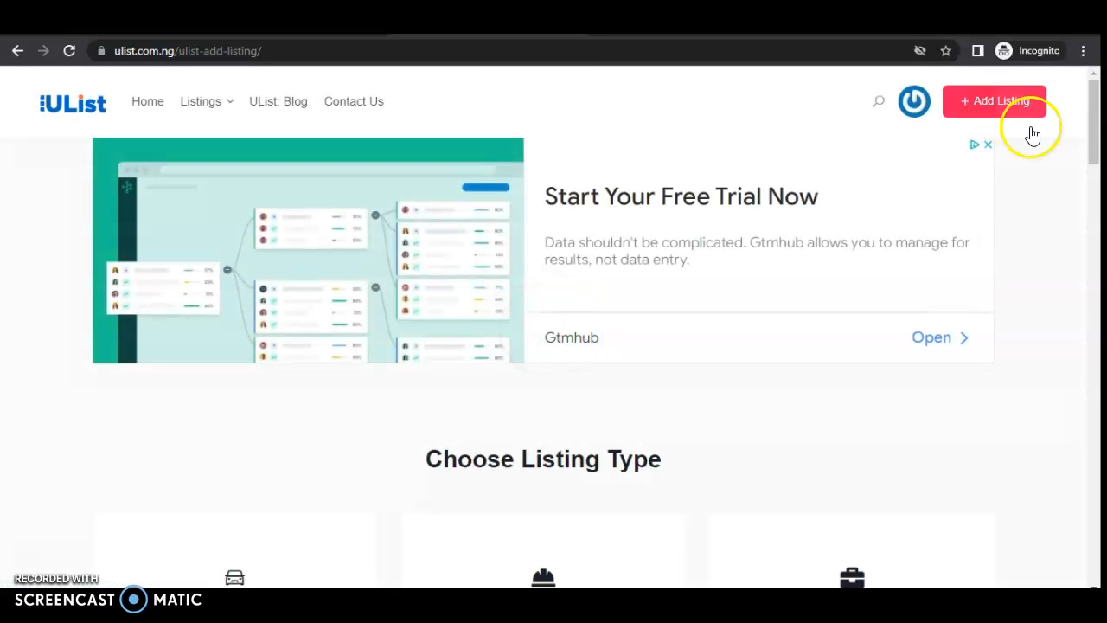
left_click_drag(1092, 113, 1099, 167)
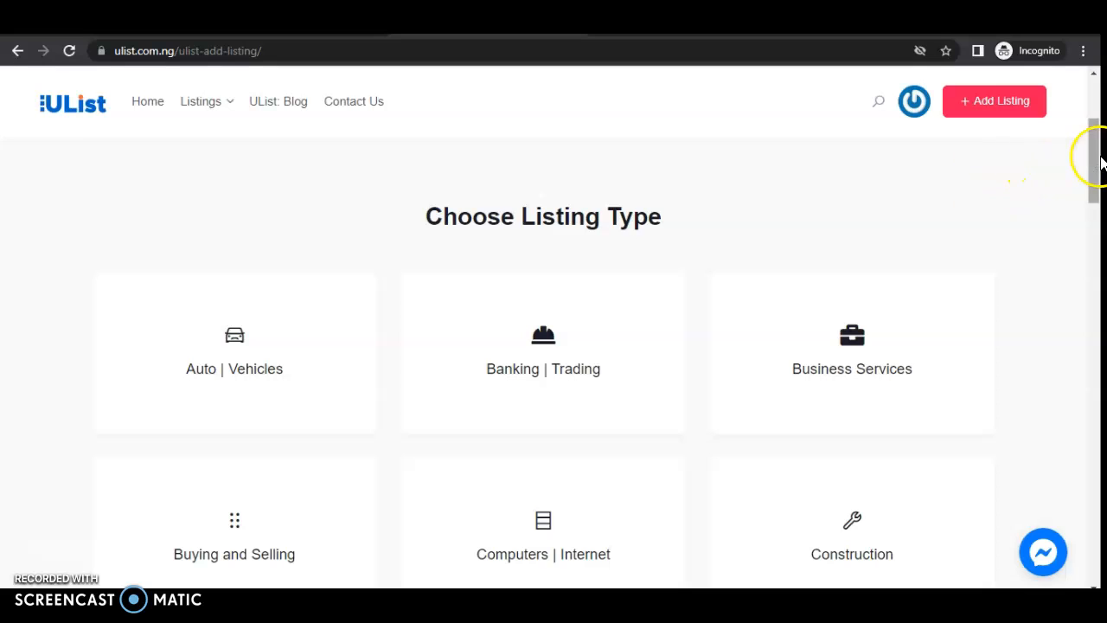
- Scroll the listing type grid down until the Food | Drink card shows
mouse_move(1100, 158)
left_mouse_down()
mouse_move(1075, 363)
mouse_move(1095, 366)
mouse_move(1088, 141)
left_mouse_up()
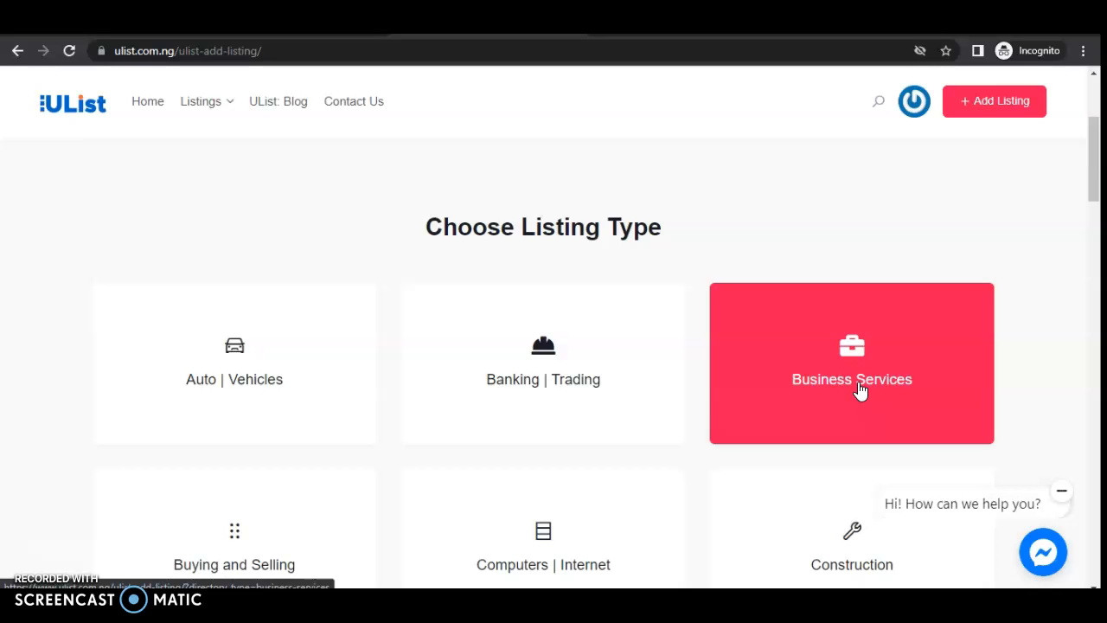
left_click_drag(1095, 149, 1087, 256)
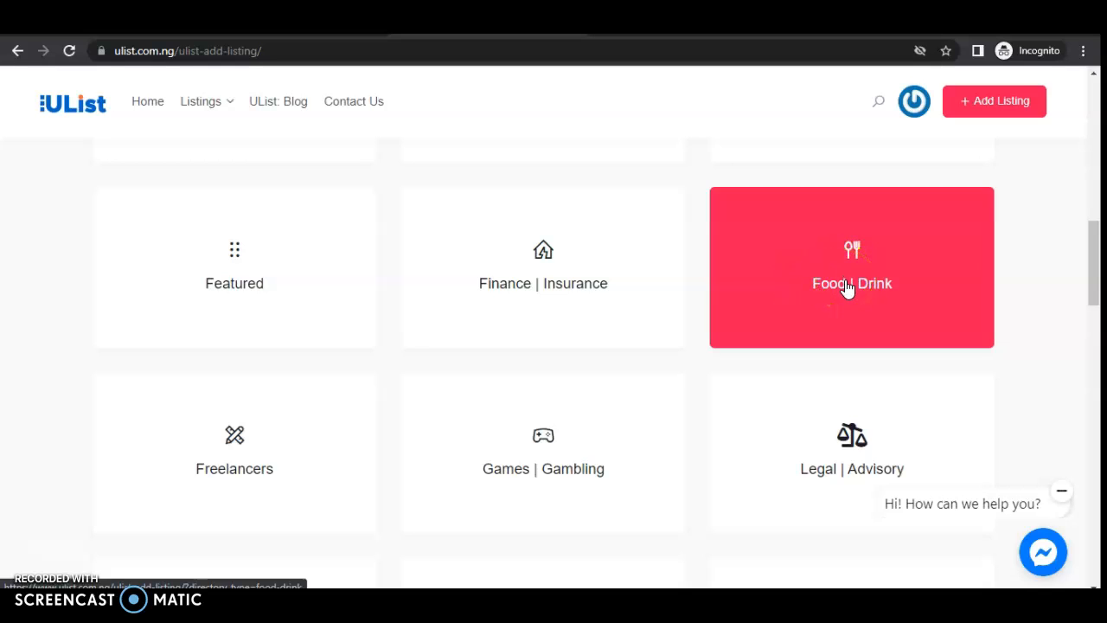
- Choose the Food | Drink listing type and dismiss the covering advertisement
left_click(848, 288)
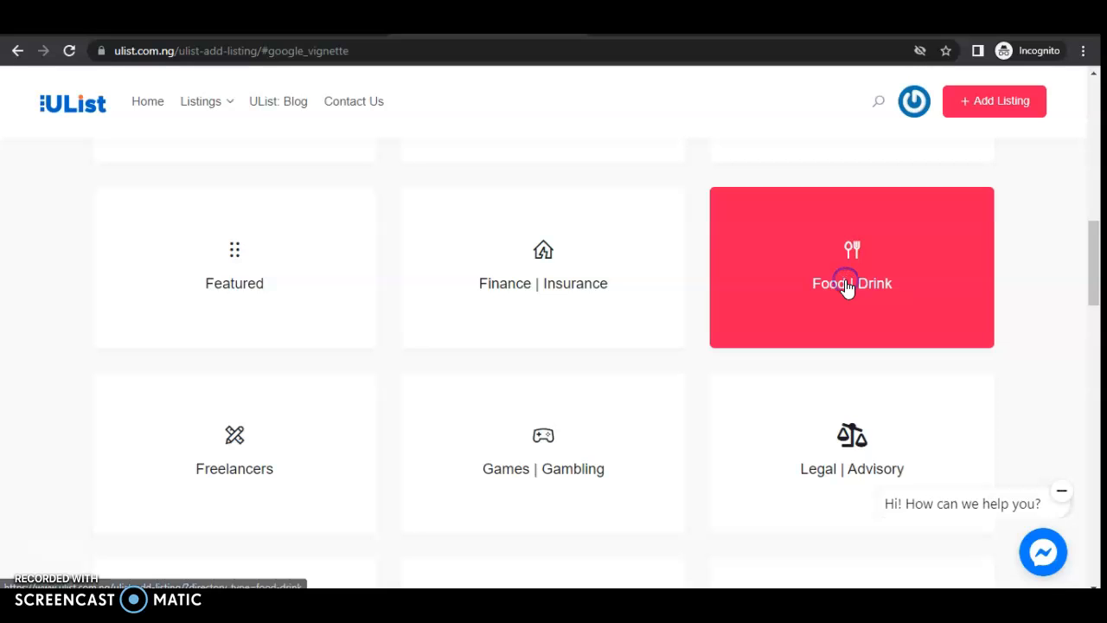
left_click(567, 400)
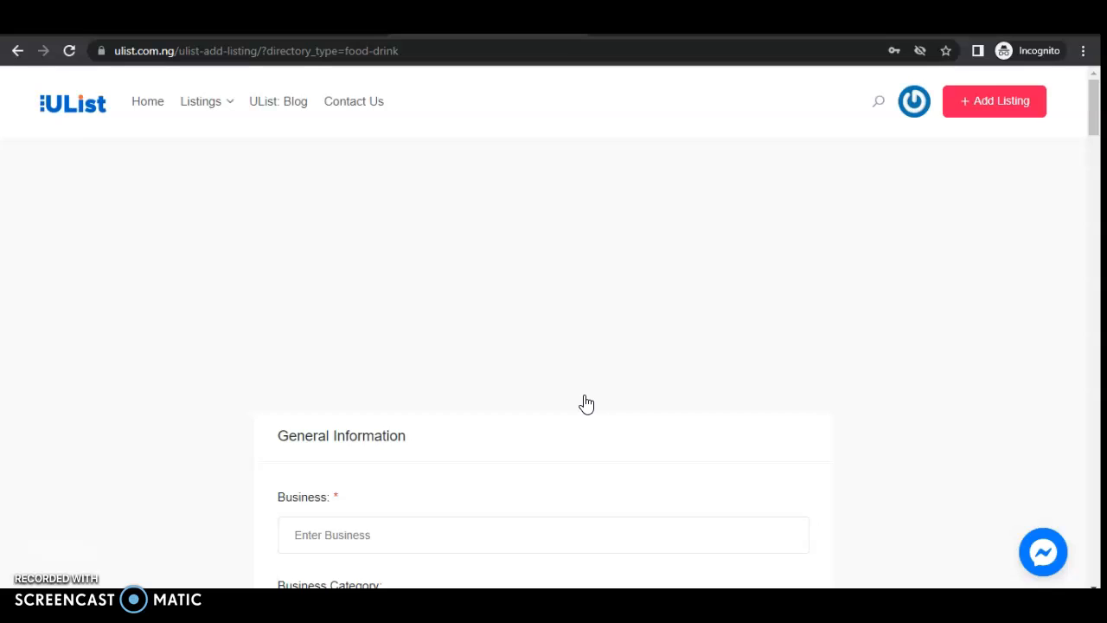
left_click_drag(1094, 108, 1096, 135)
- Enter 'GFoods Store' as the business name
left_click(339, 284)
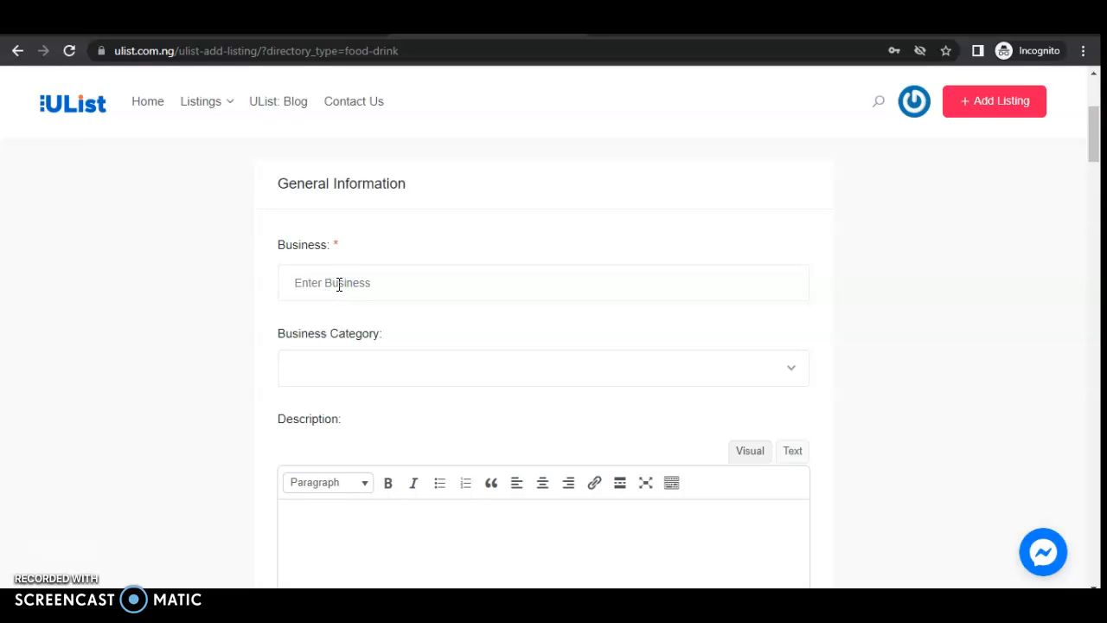
type("Glob")
key("BackSpace")
key("BackSpace")
key("BackSpace")
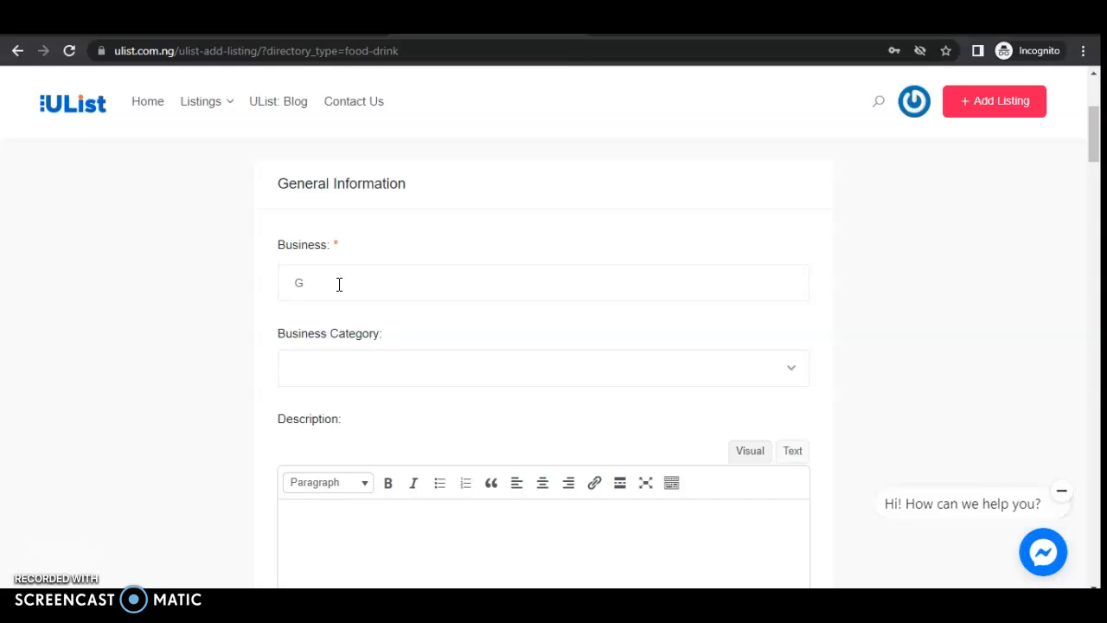
type("Foods Store")
- Set the business category to Food & Drink
left_click(794, 376)
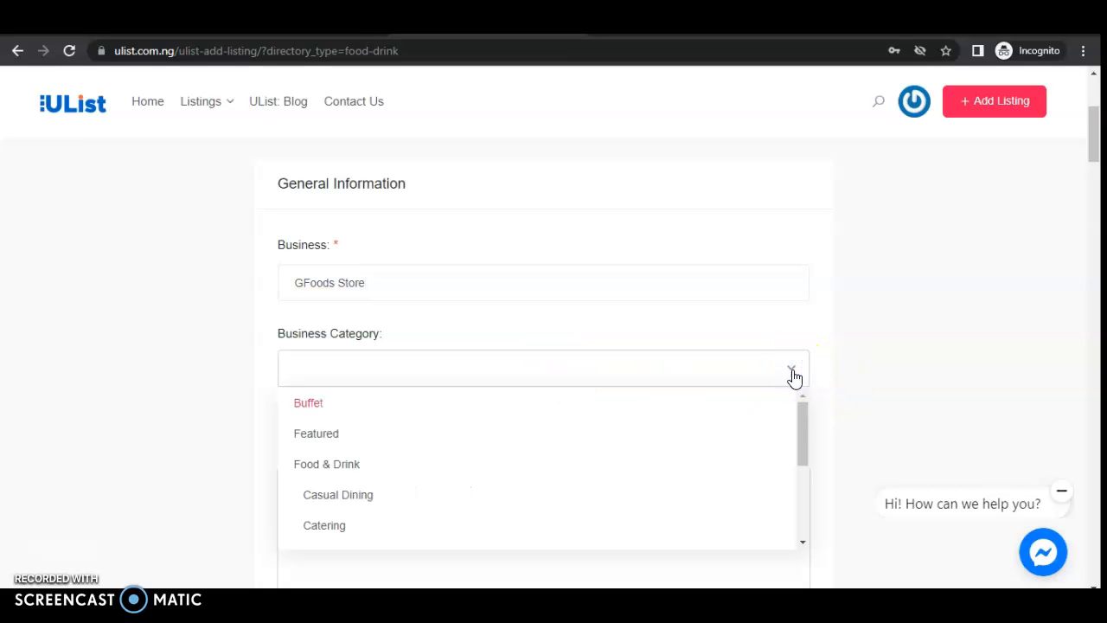
left_click_drag(799, 417, 799, 428)
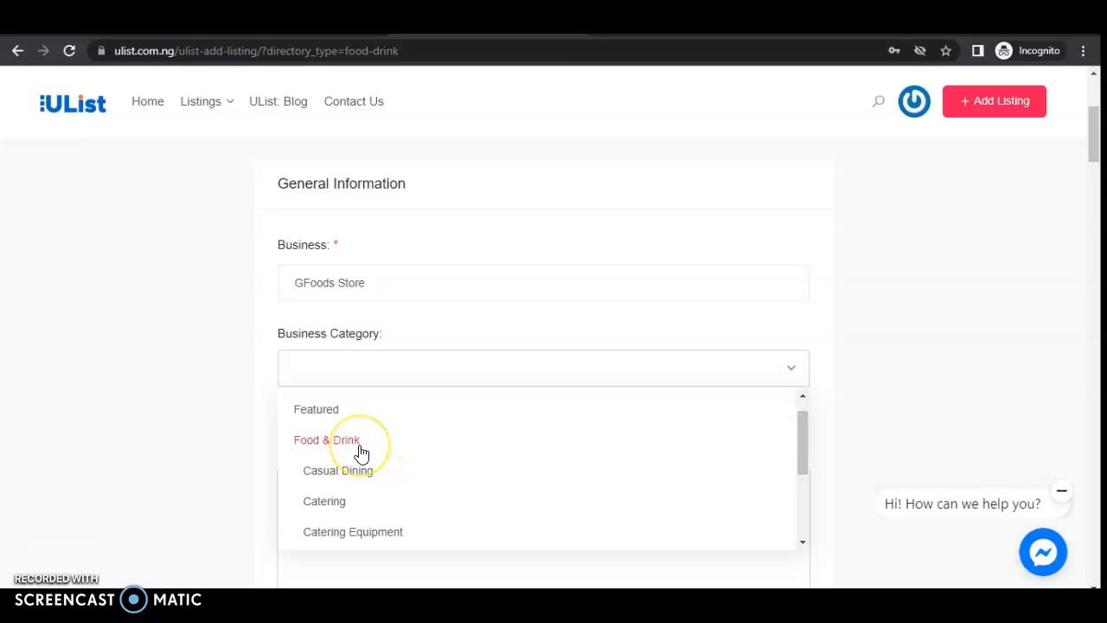
left_click(360, 448)
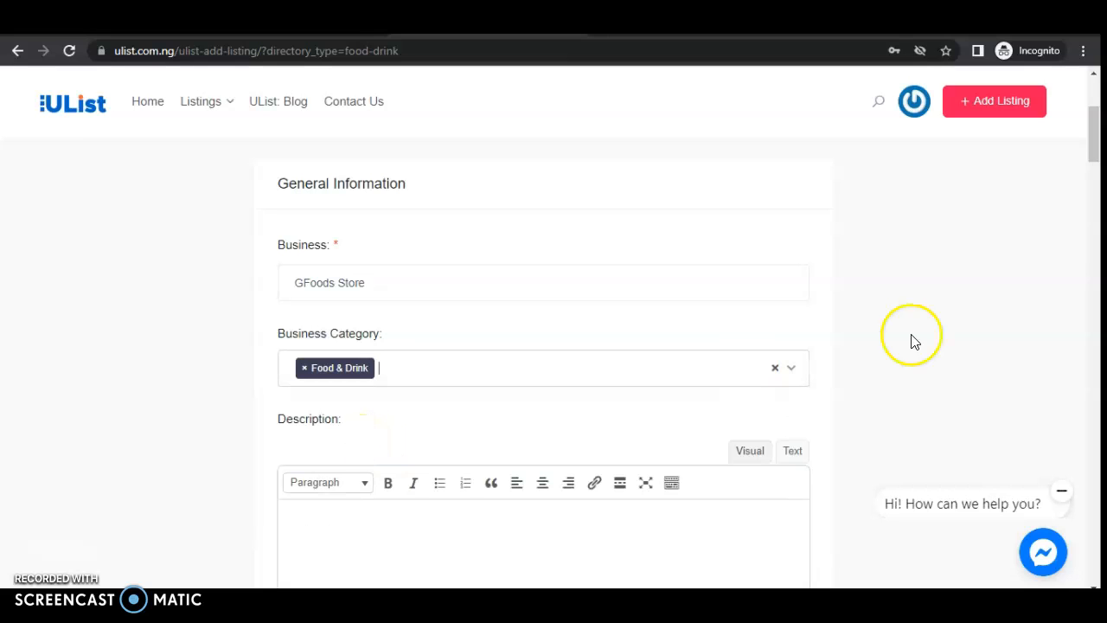
left_click_drag(1095, 141, 1093, 170)
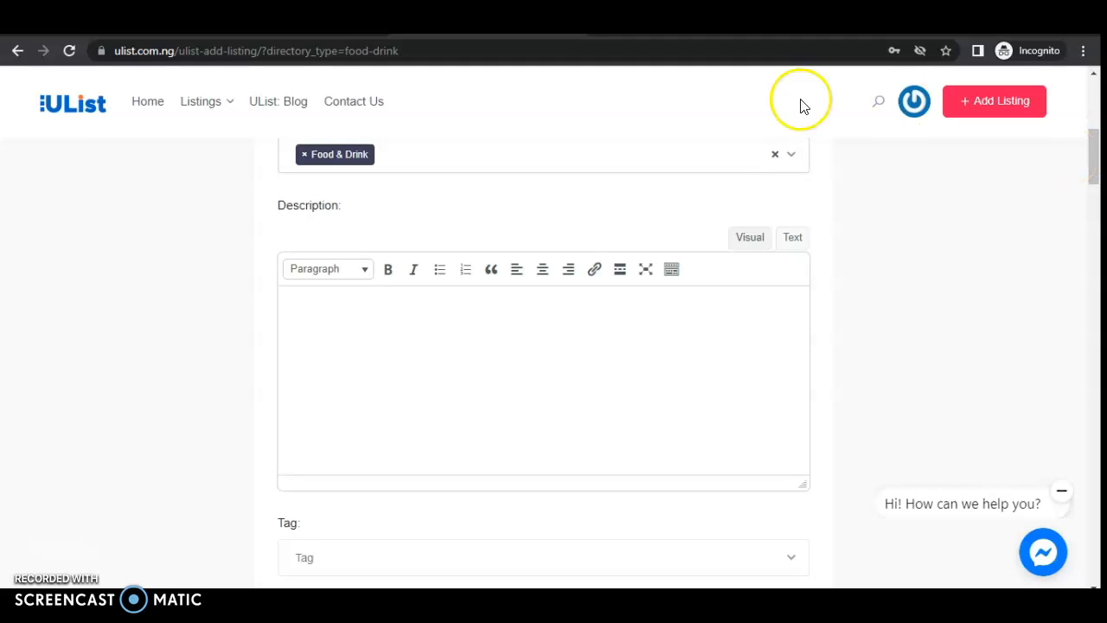
- Place the caret in the empty Description editor and switch to the GFoods Store Word document
left_click(519, 350)
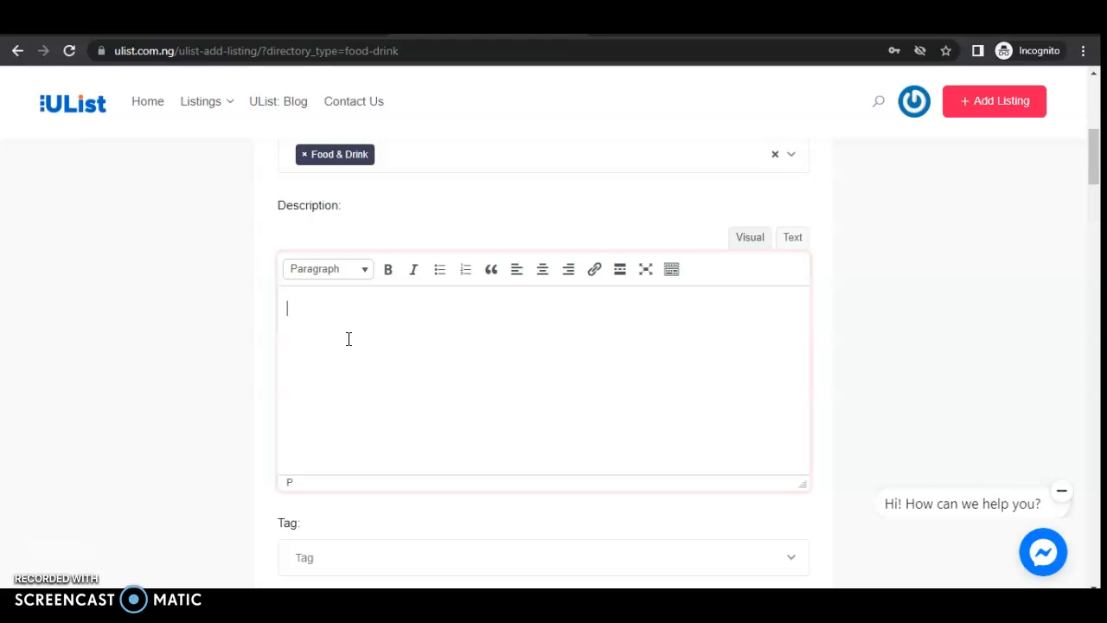
left_click(340, 350)
left_click(524, 588)
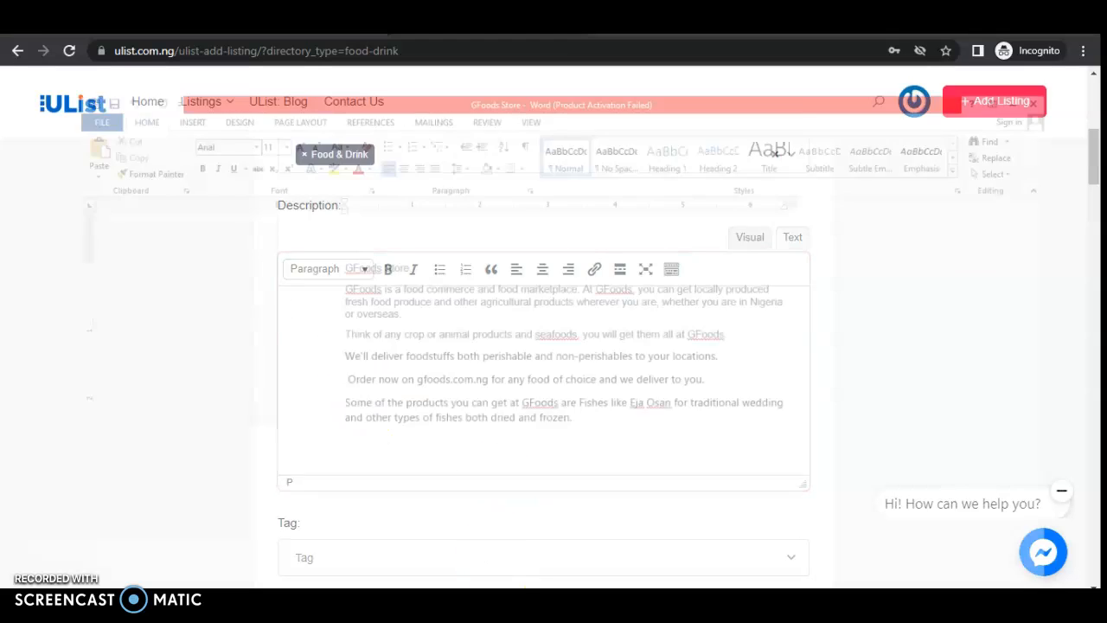
- Copy the full GFoods Store description from Word and return to the listing's Description box
left_click(564, 403)
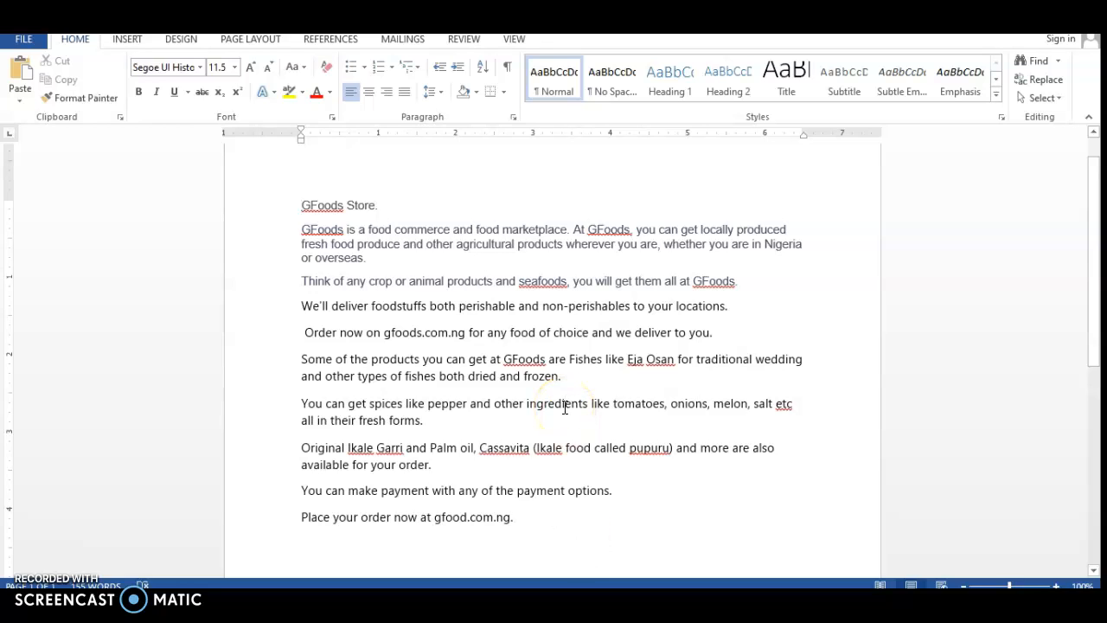
key("ctrl+a")
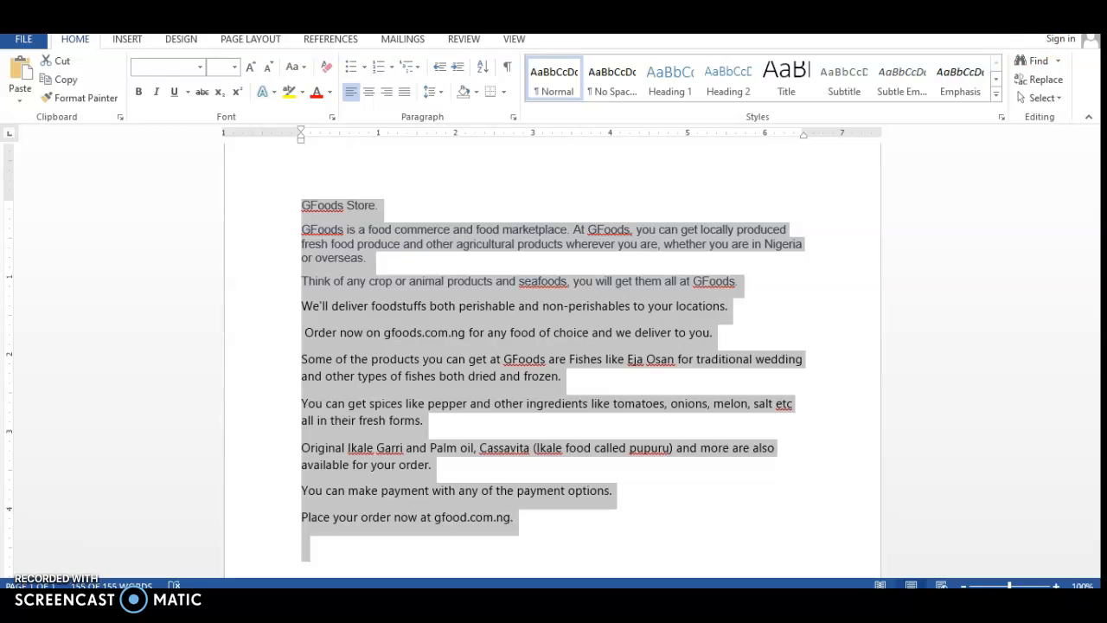
left_click(1041, 17)
right_click(438, 339)
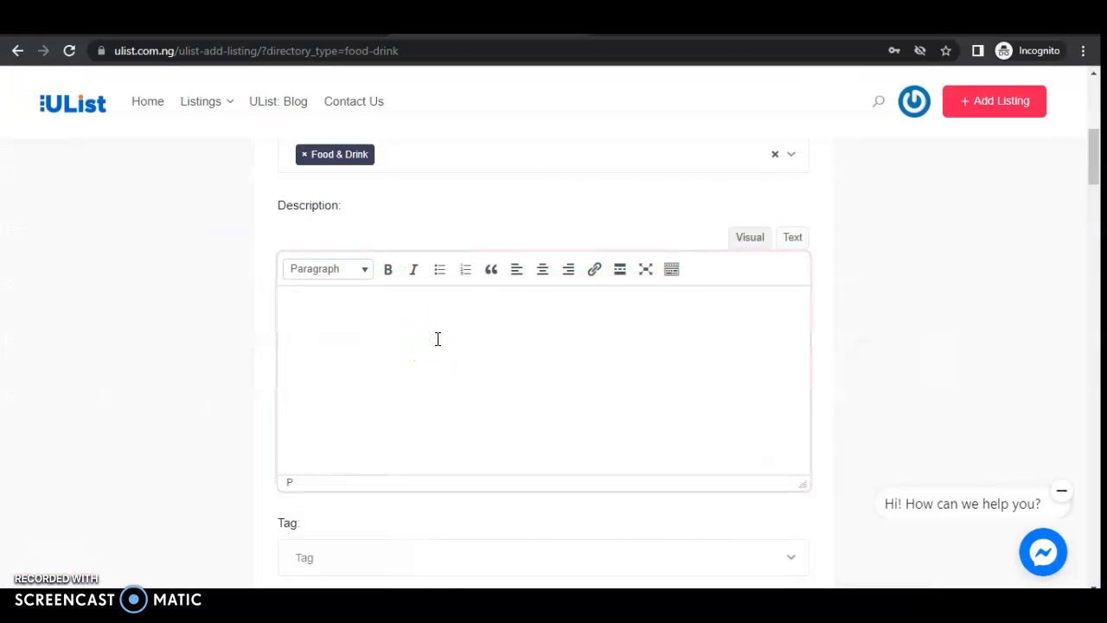
- Paste the GFoods Store description into the listing and scroll down to the Tag field
key("ctrl+v")
left_click(934, 346)
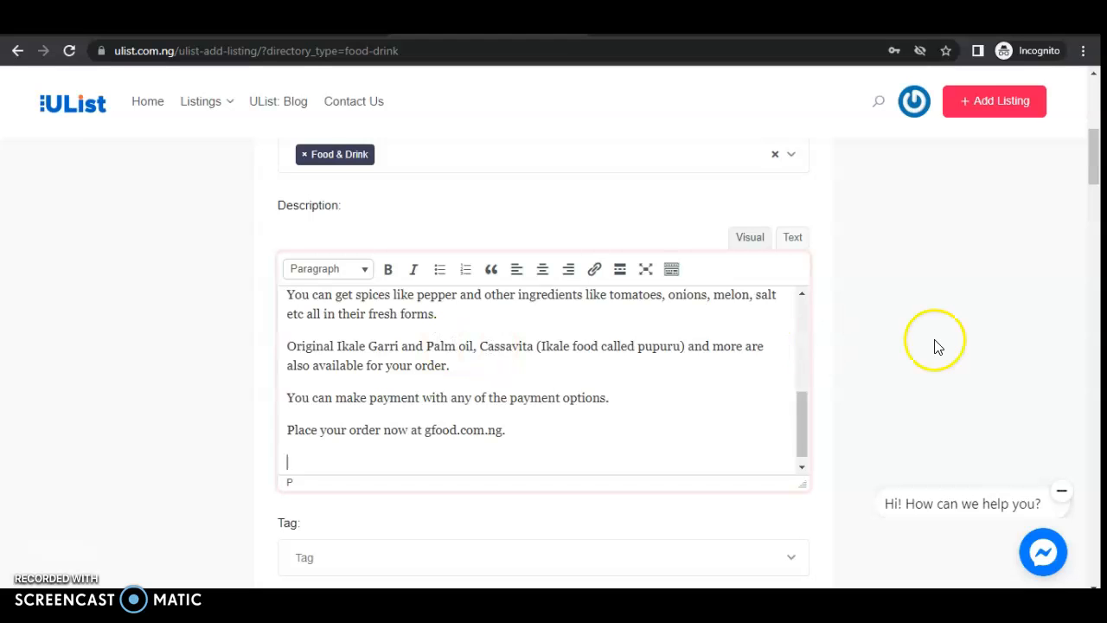
left_click(1092, 167)
left_click_drag(1094, 168, 1094, 196)
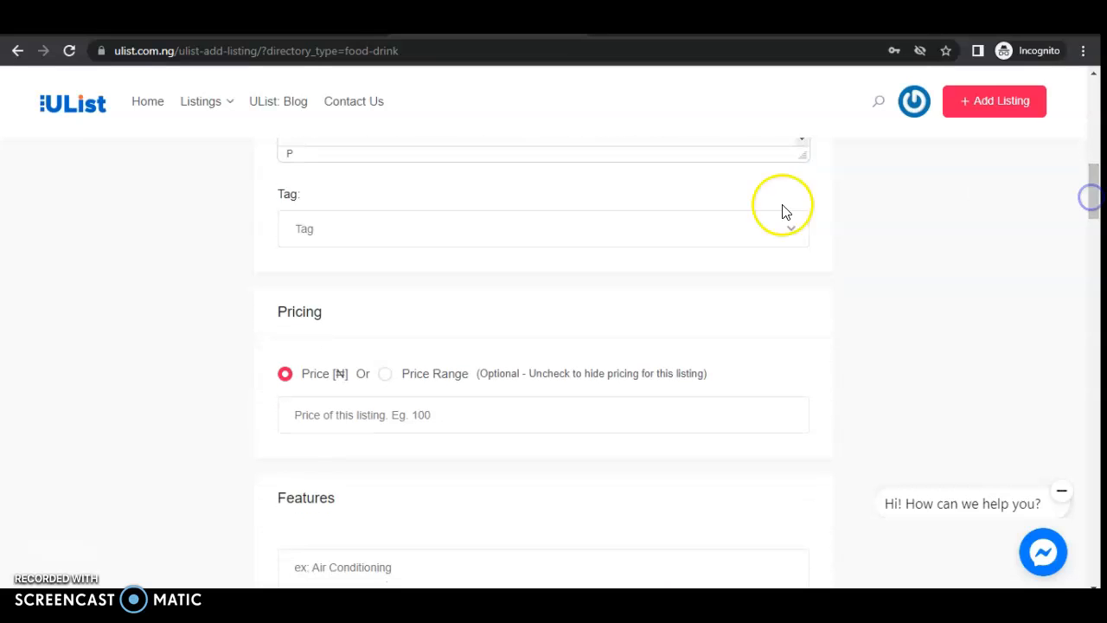
- Add the tags foods, garri, snails and fishes to the listing
left_click(792, 236)
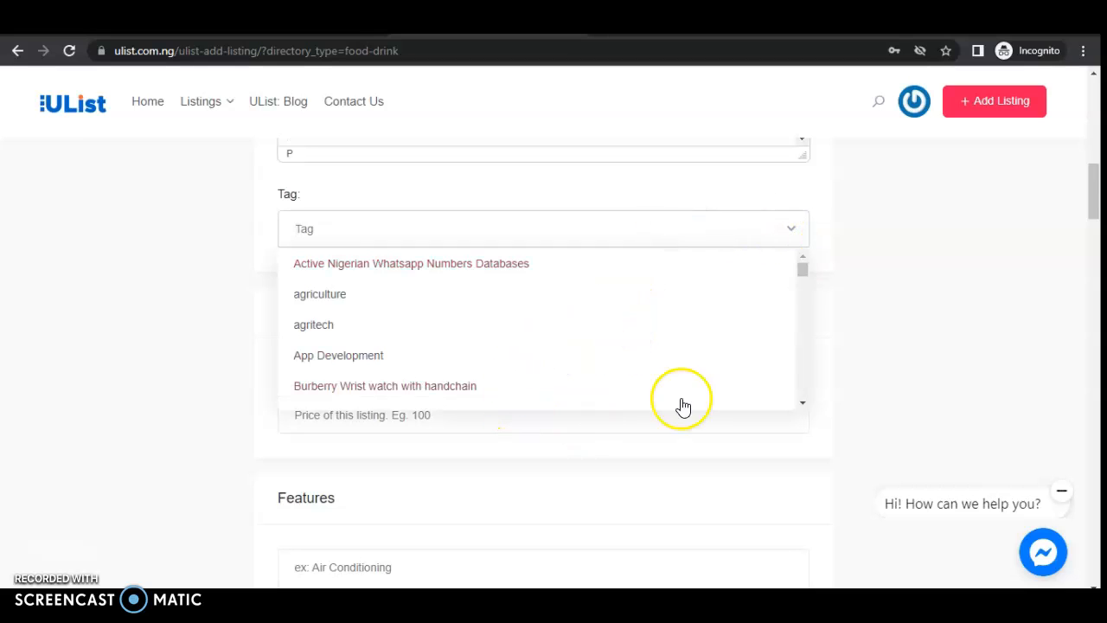
left_click_drag(804, 270, 794, 329)
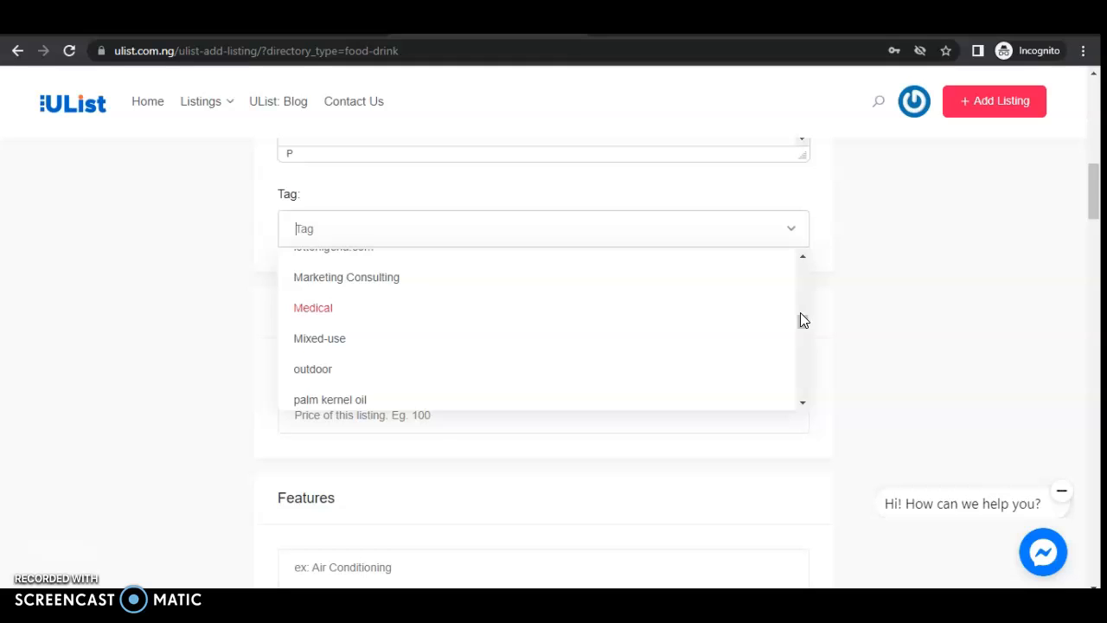
type("food")
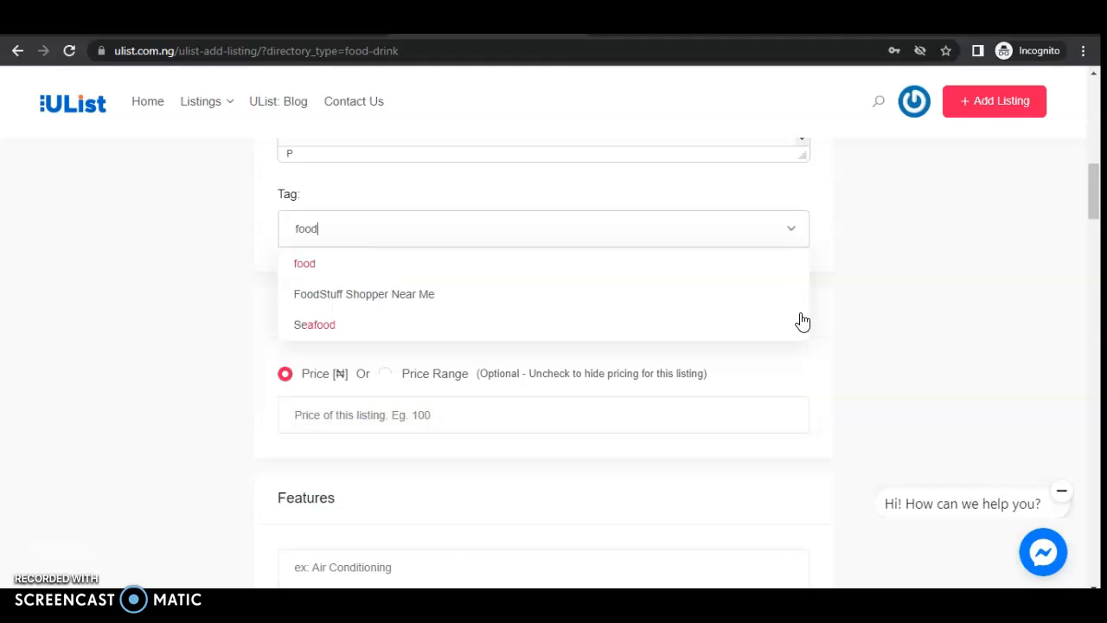
type("s")
key("Return")
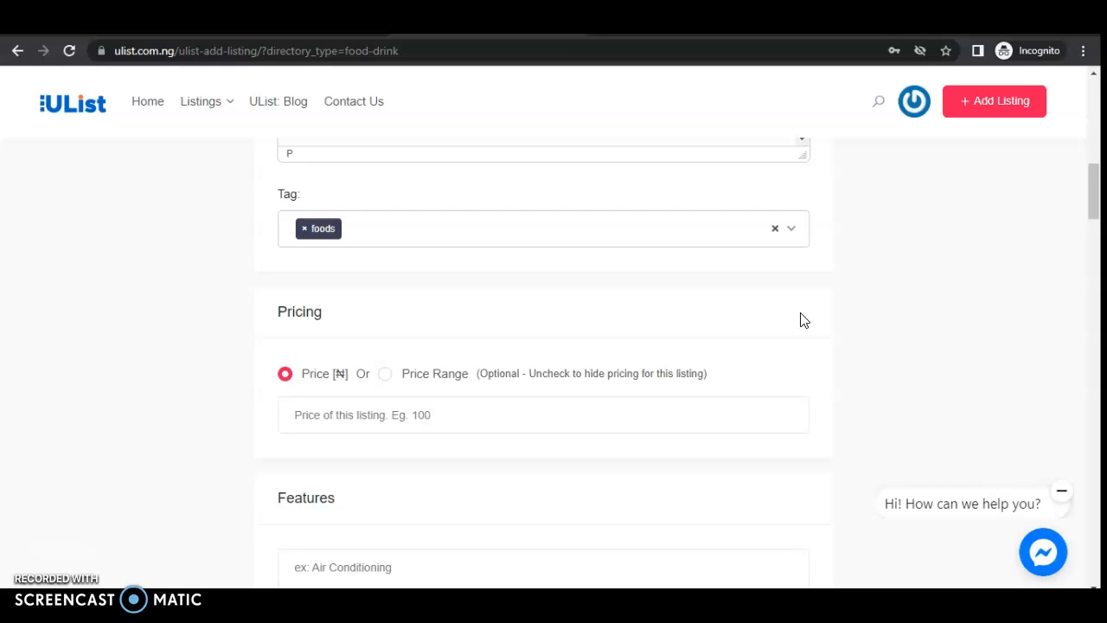
type("garri")
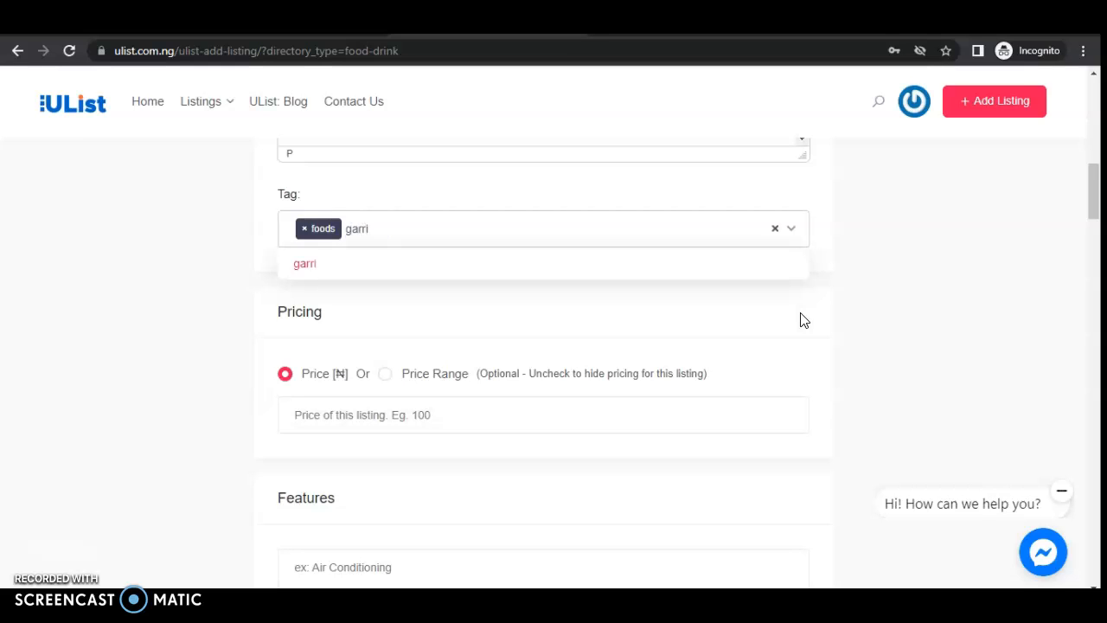
key("Return")
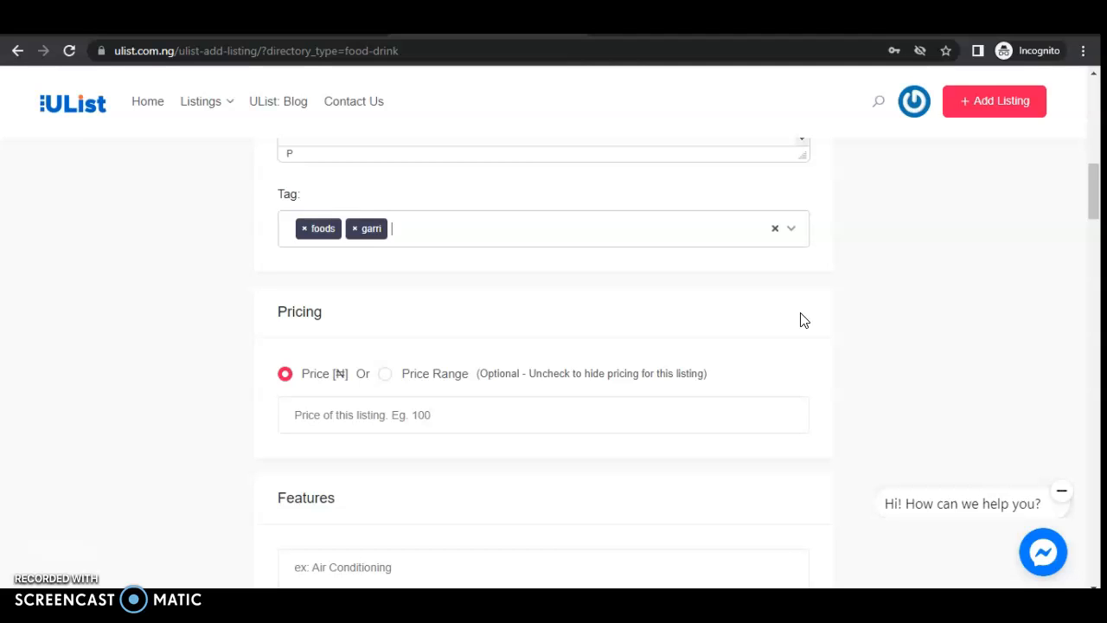
type("sna")
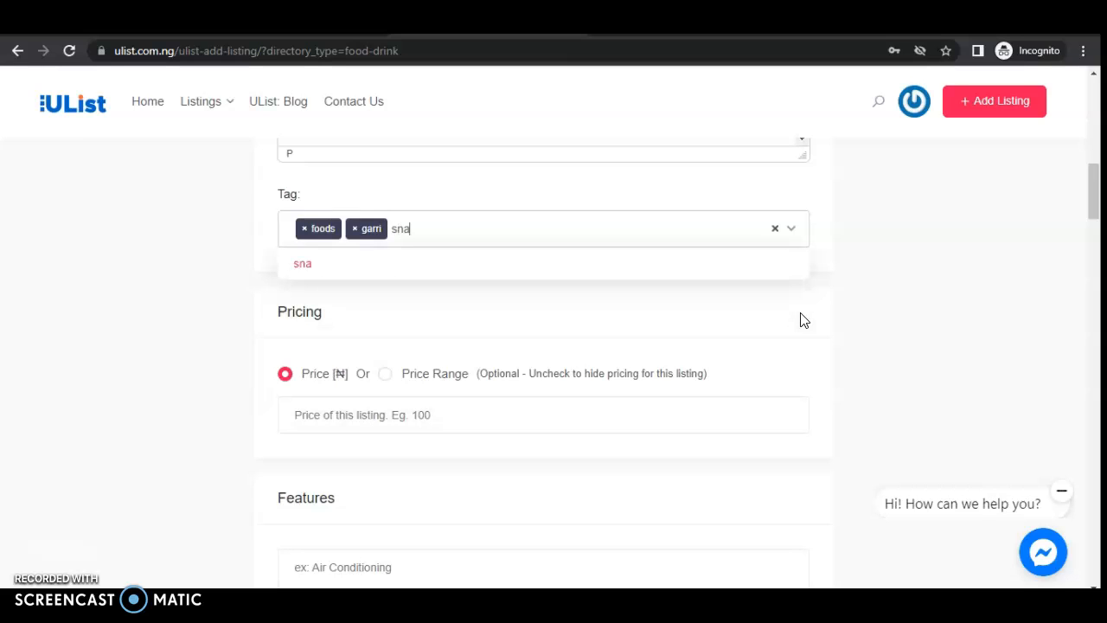
type("ils")
key("Return")
type("fishes")
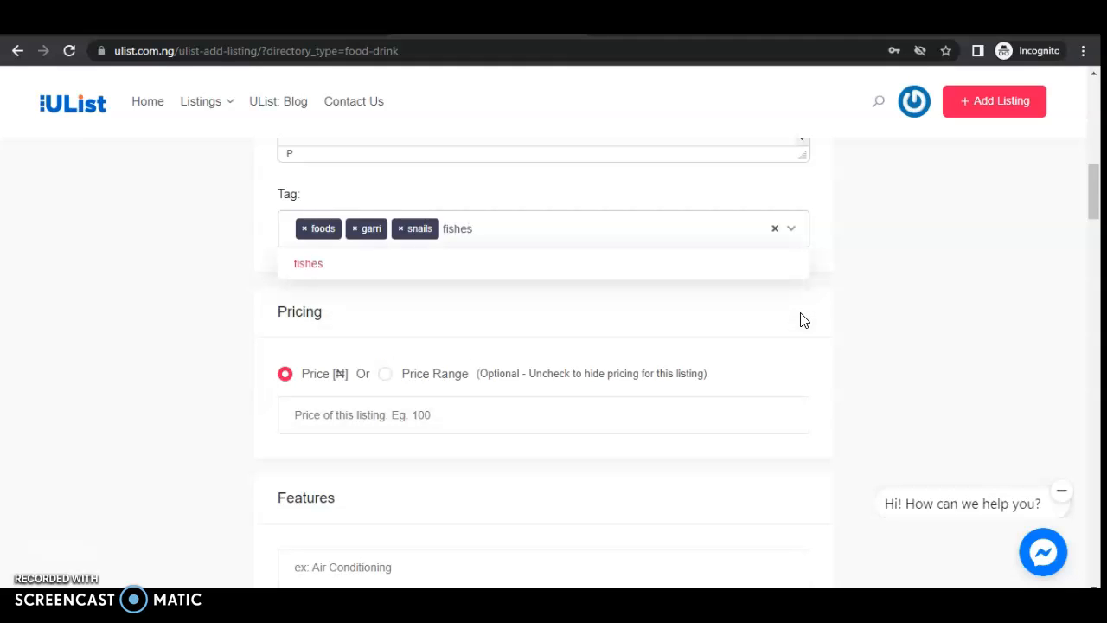
key("Return")
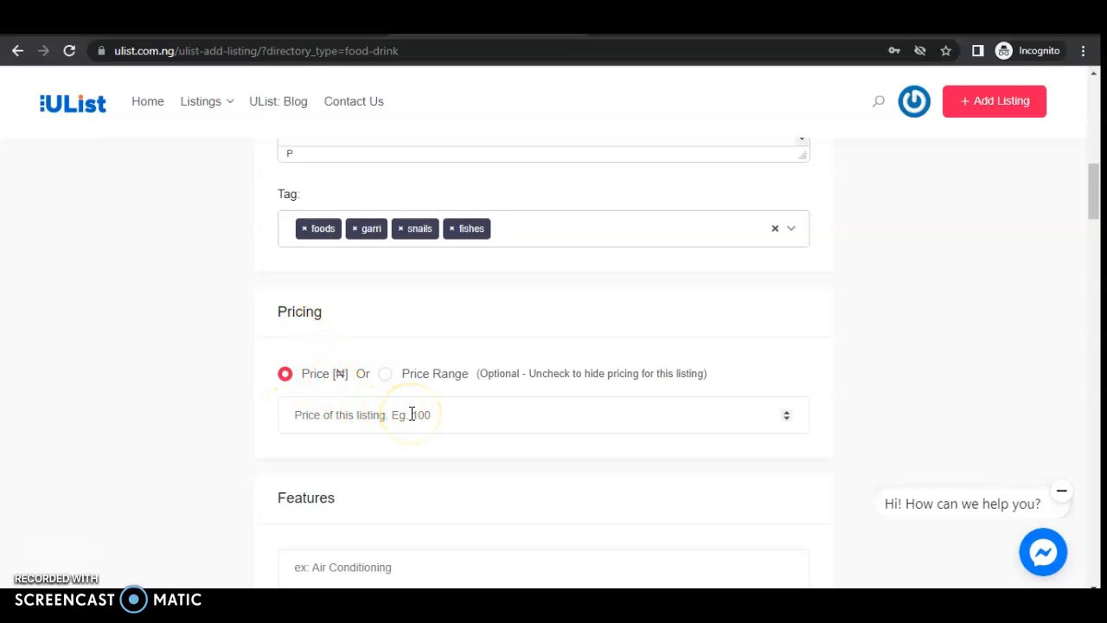
- Switch Pricing from a fixed price to Price Range and choose Moderate (₦₦)
mouse_move(1095, 203)
left_mouse_down()
mouse_move(1095, 230)
mouse_move(1091, 220)
left_mouse_up()
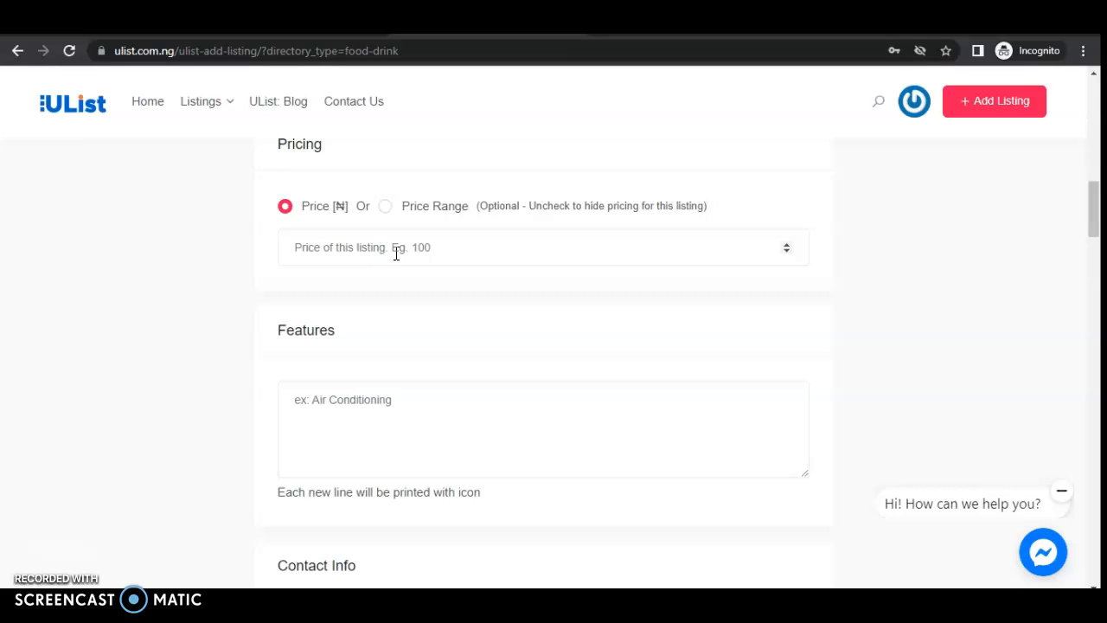
left_click(386, 208)
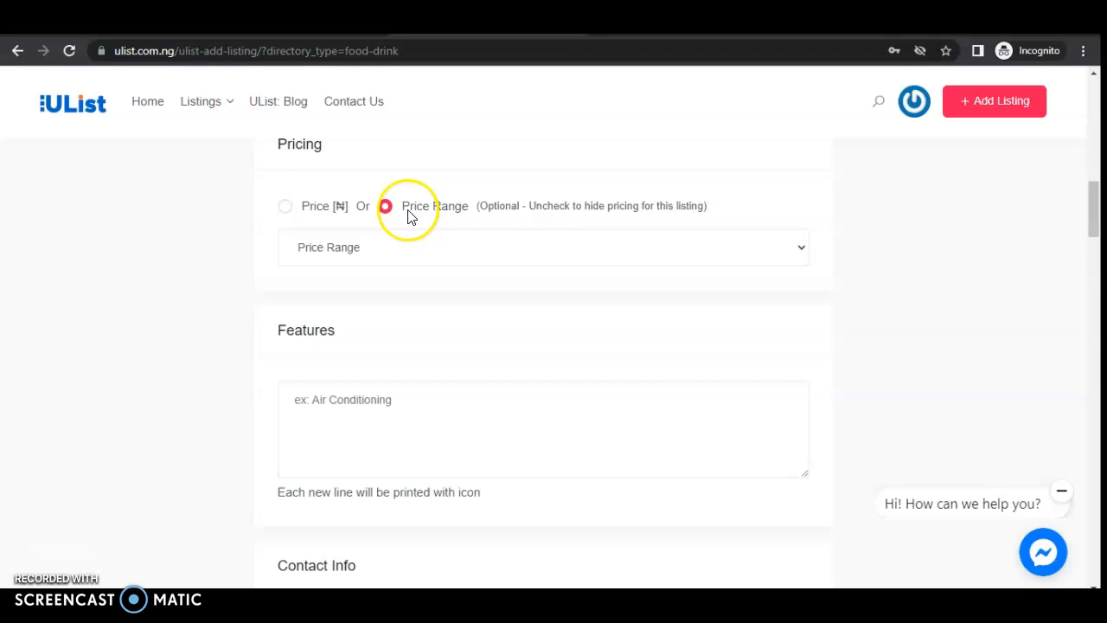
left_click(283, 213)
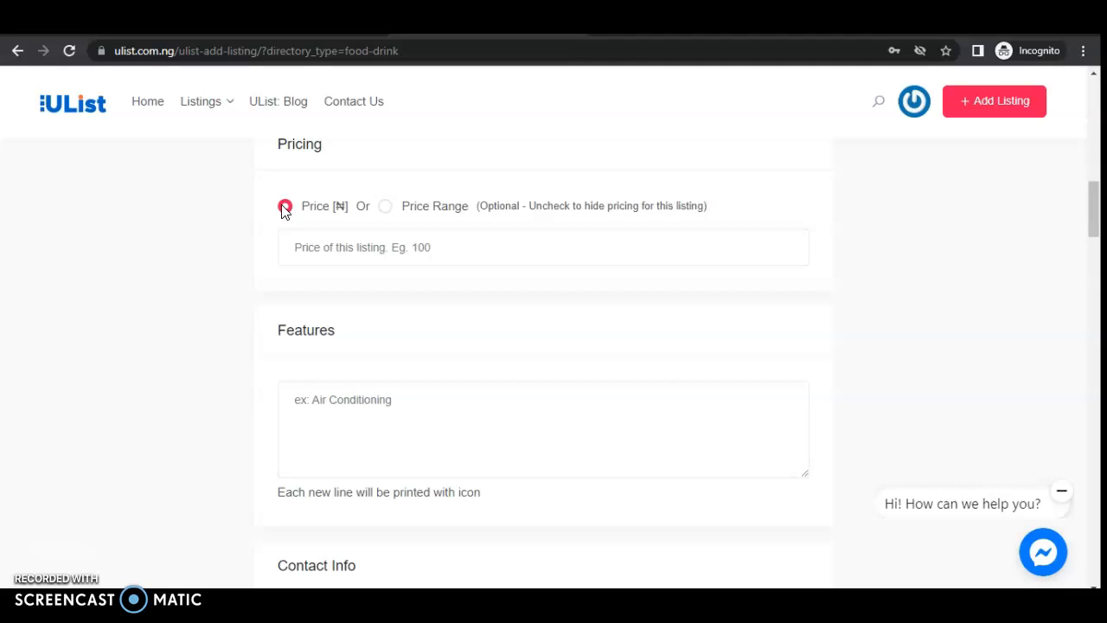
left_click(450, 250)
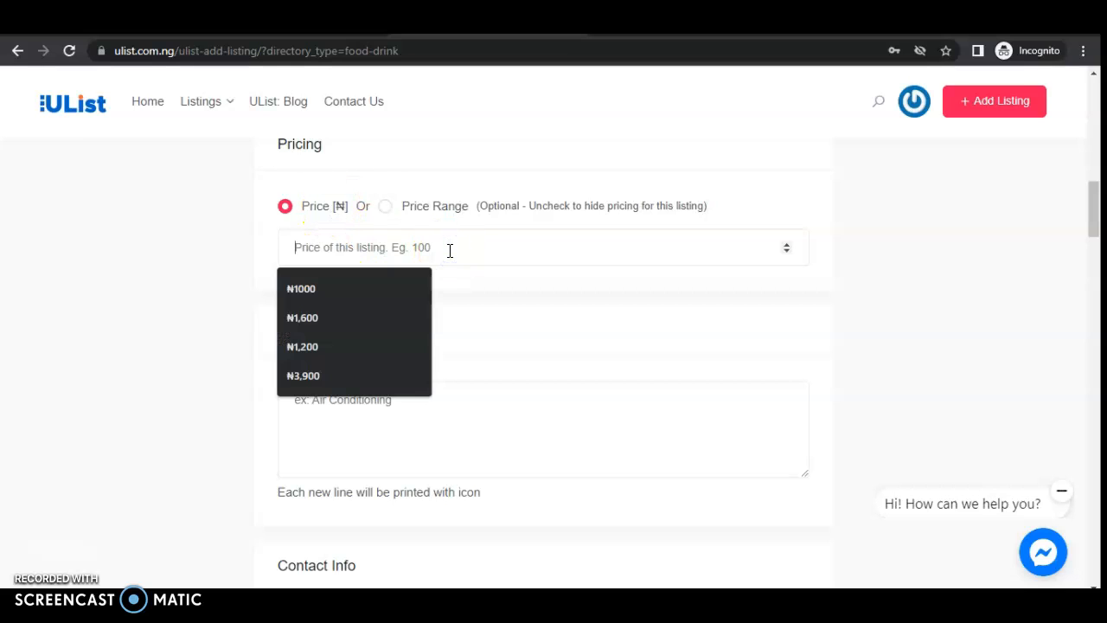
left_click(385, 206)
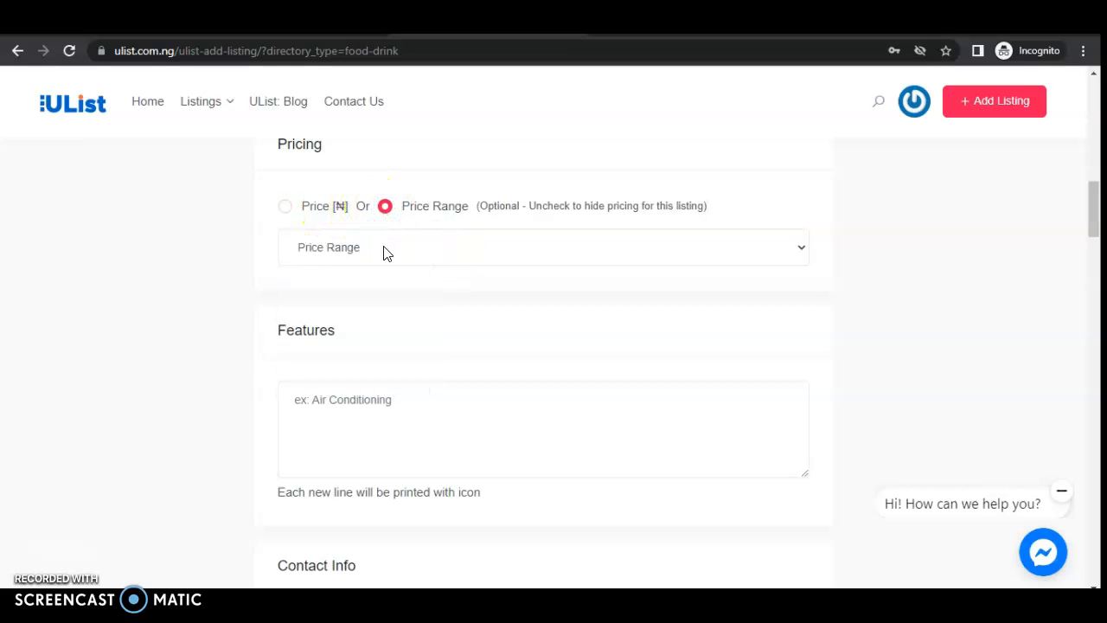
left_click(386, 251)
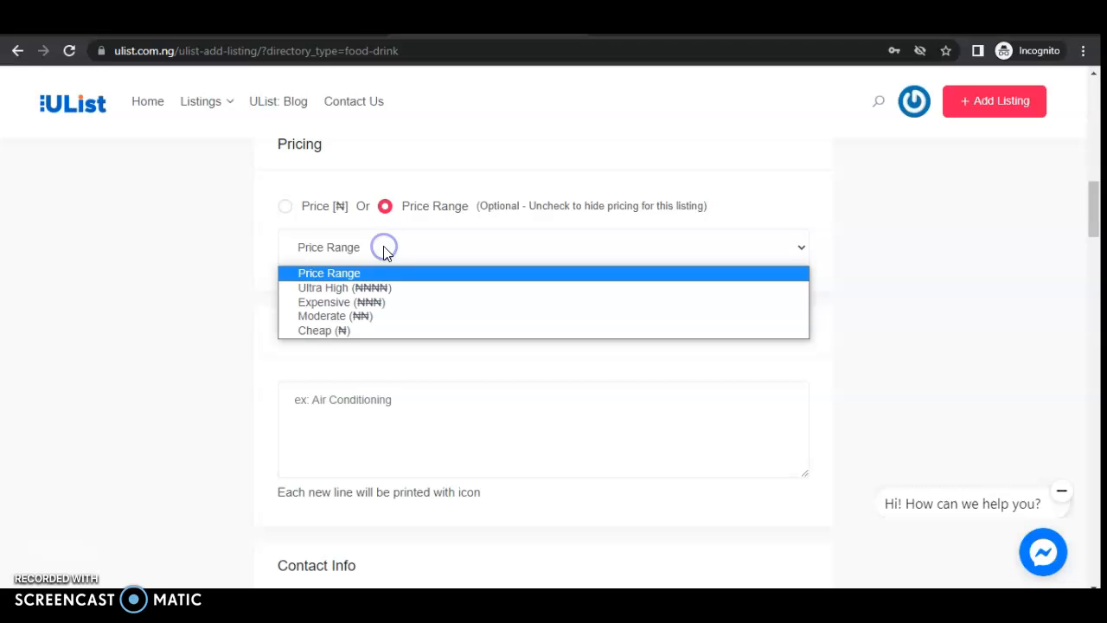
left_click(373, 319)
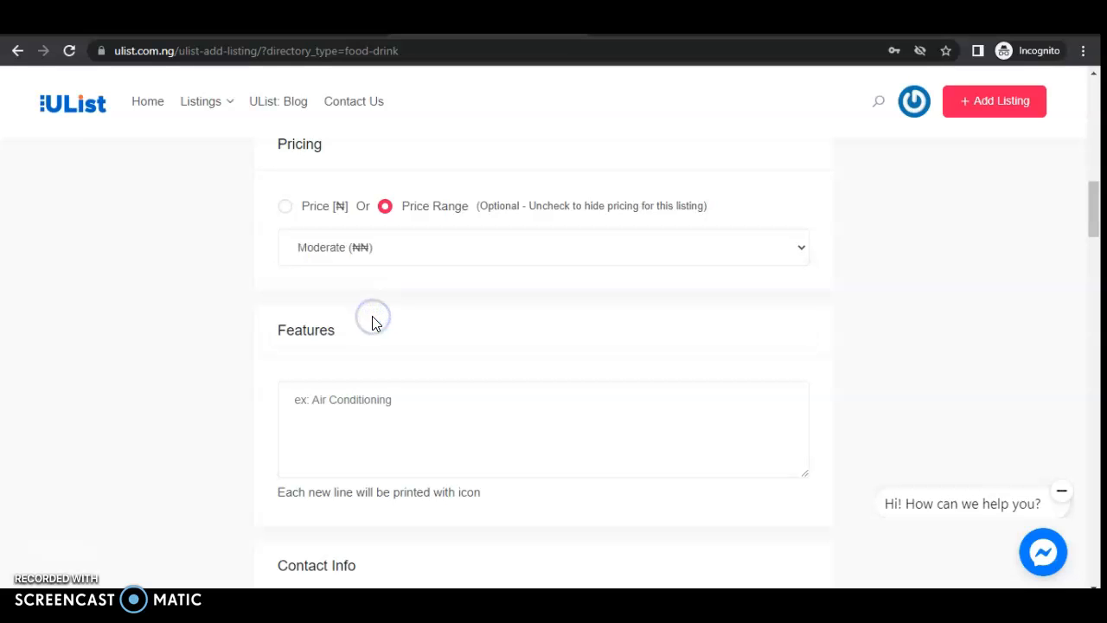
- List the first features one per line: Fishes, Rice, Beans, Tomatoes
mouse_move(1095, 200)
left_mouse_down()
mouse_move(1094, 231)
mouse_move(1095, 219)
left_mouse_up()
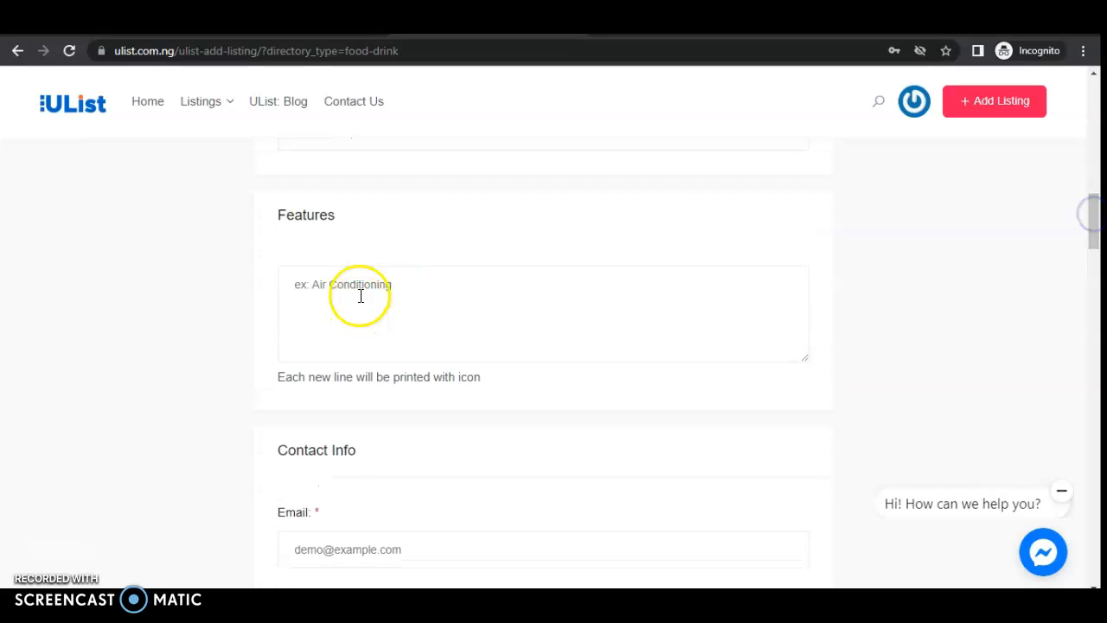
left_click(358, 286)
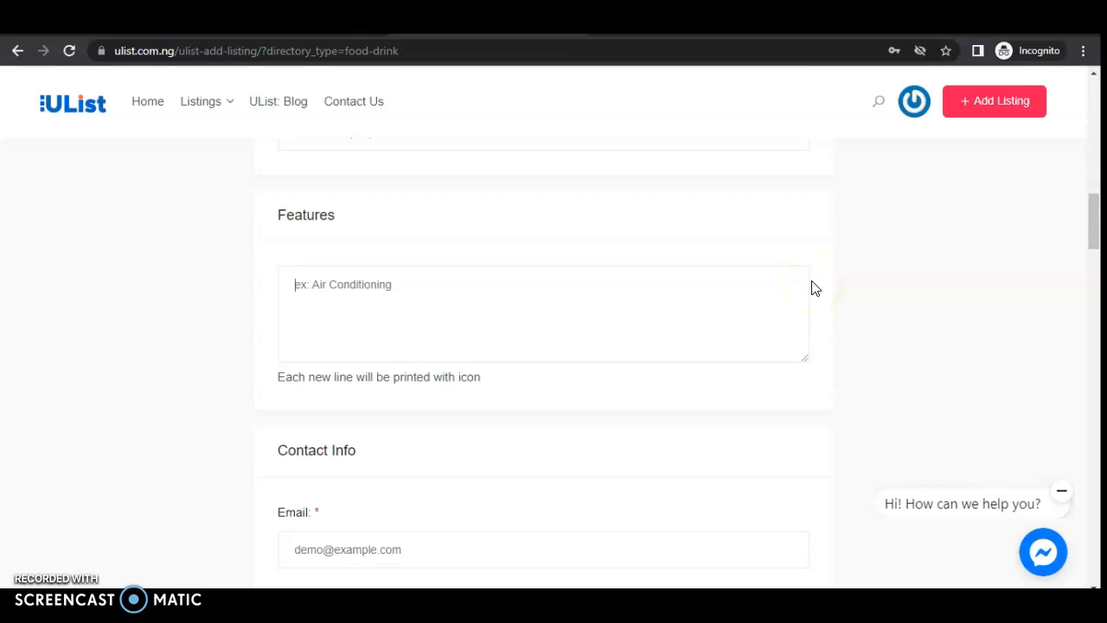
type("Fishes")
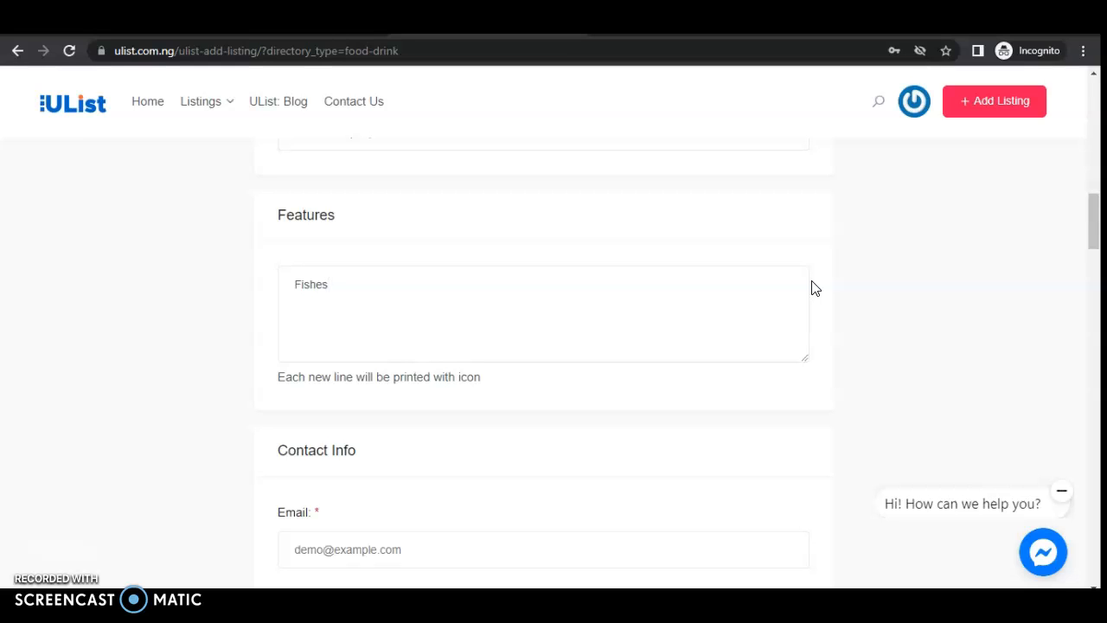
type("Rice")
key("Return")
type("Beans")
key("Return")
type("Tomati")
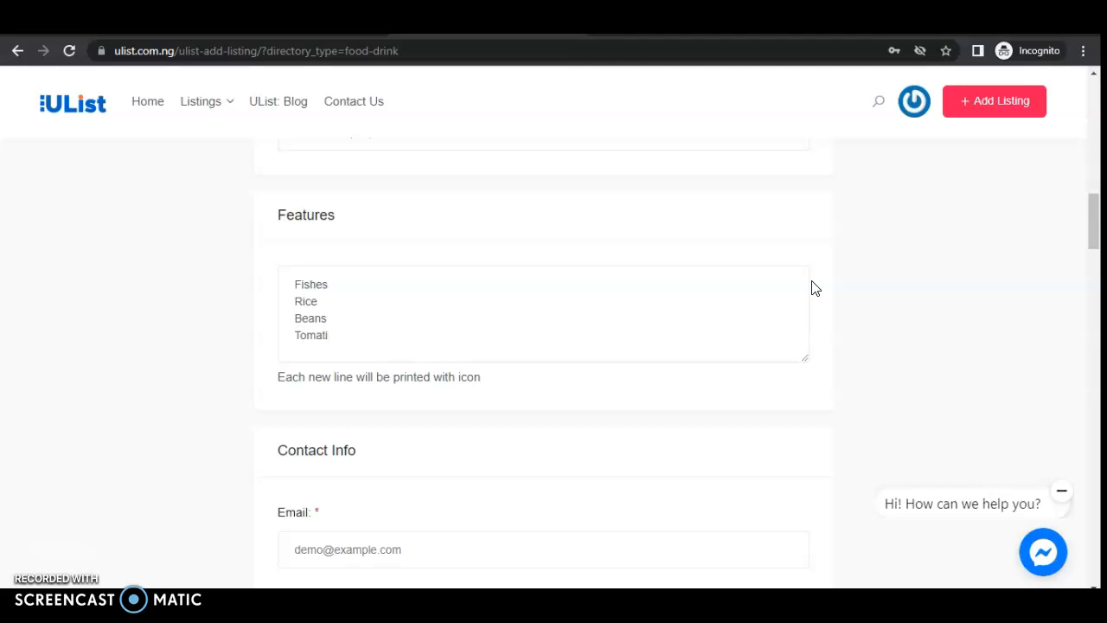
key("BackSpace")
type("oes")
key("Return")
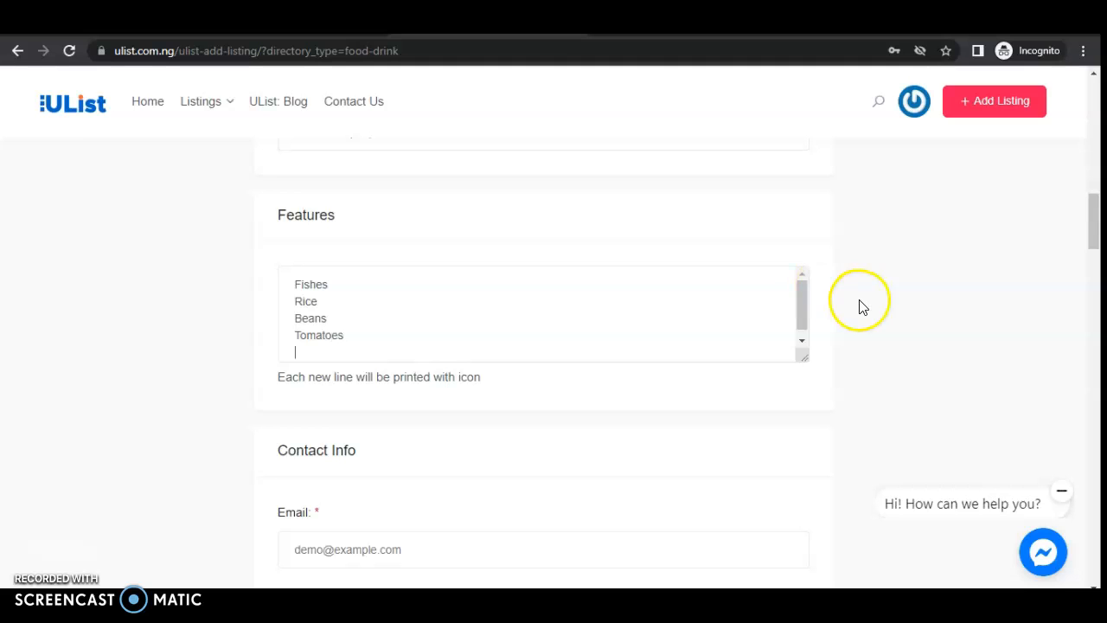
- Add Pupuru - Cassava Flour, Palm Oil, Eja Osan and Eja Aro to the features
left_click_drag(801, 302, 801, 323)
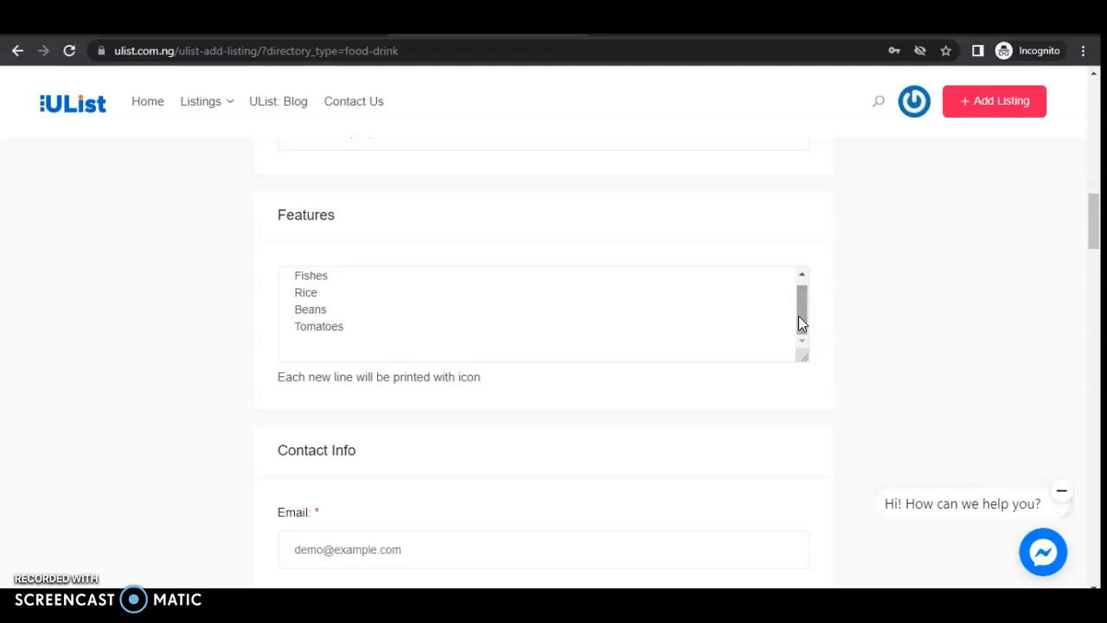
type("Pupuru")
type("- Cassava")
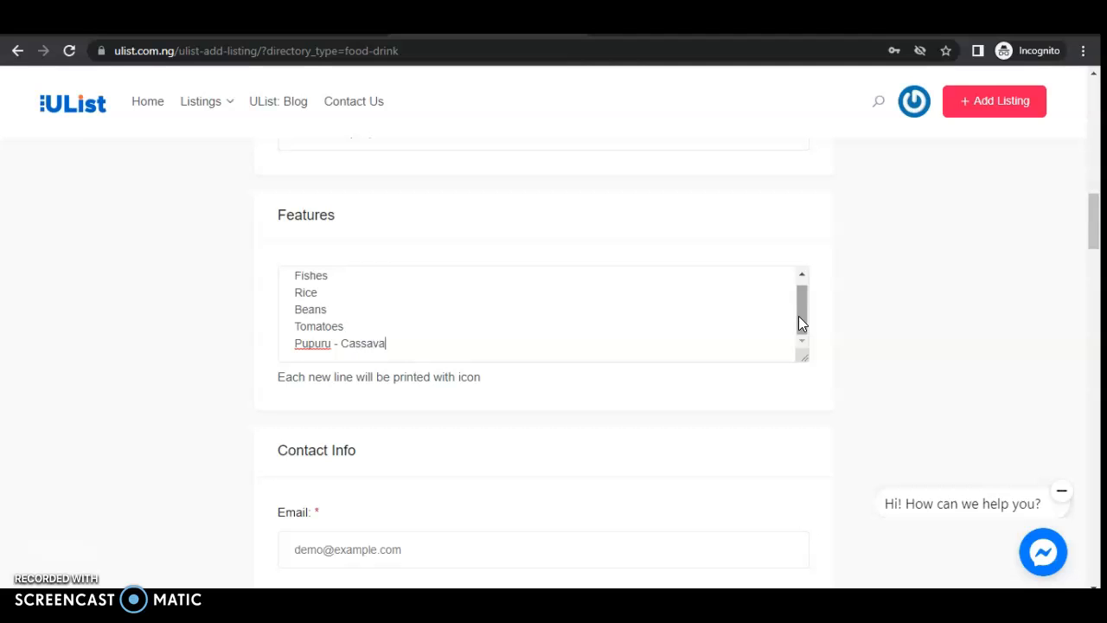
type(" Flour")
key("Return")
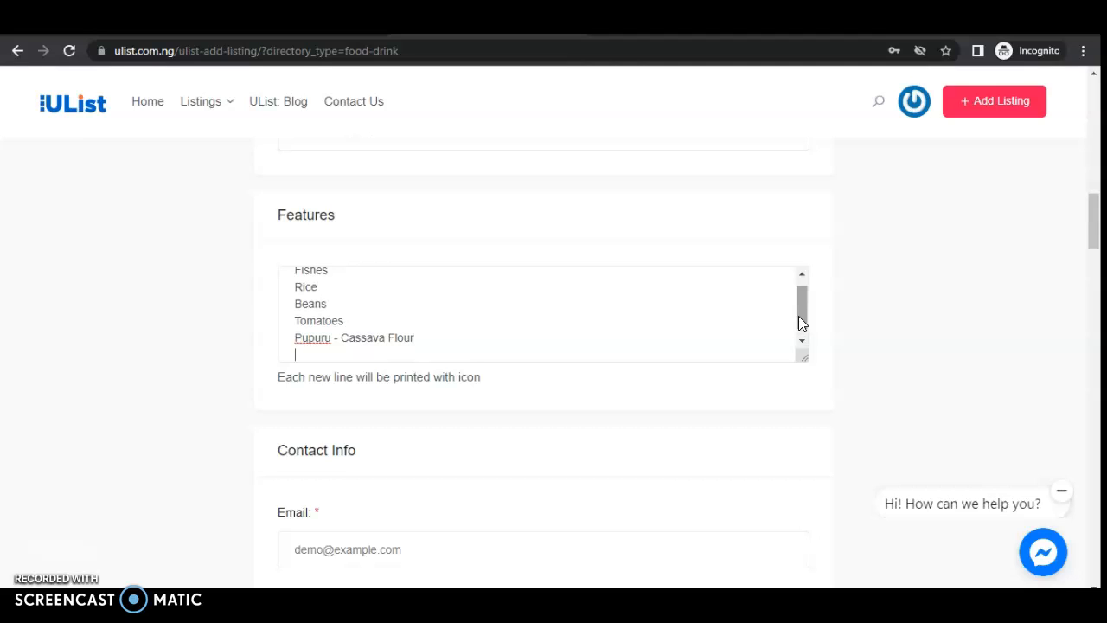
type("Palm Oil")
key("Return")
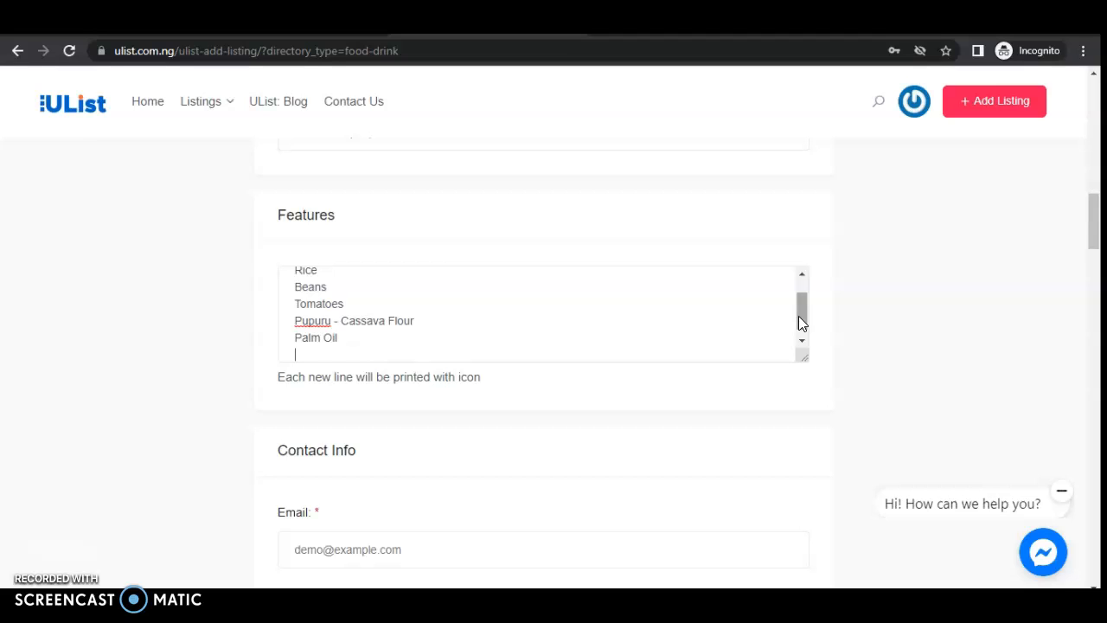
type("Ejal")
key("BackSpace")
type("Osan")
key("Return")
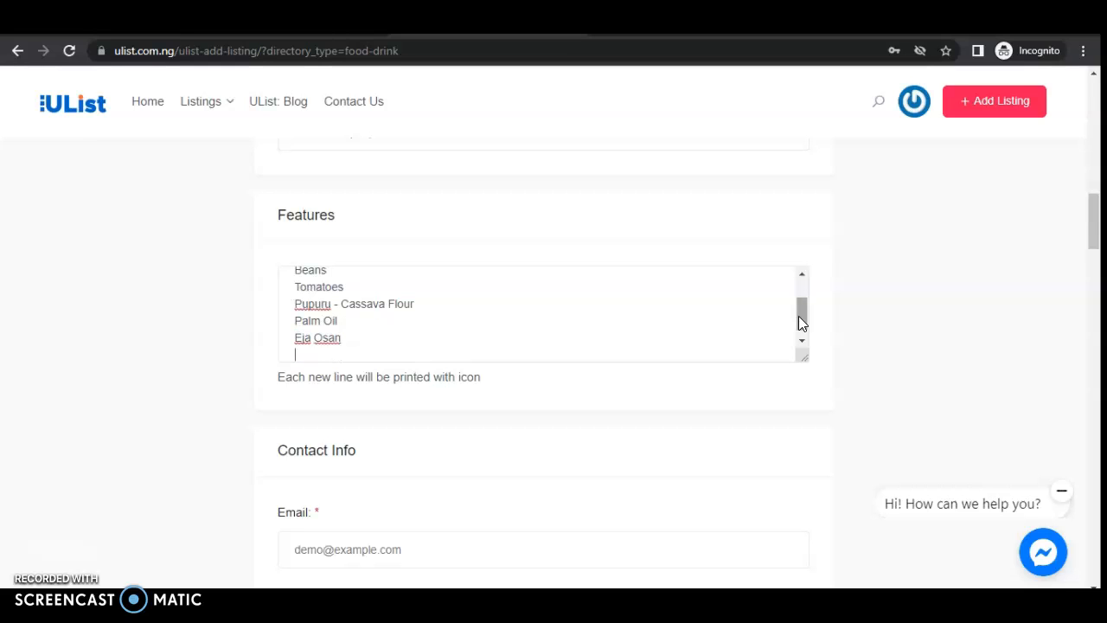
type("Eja")
type("Aro")
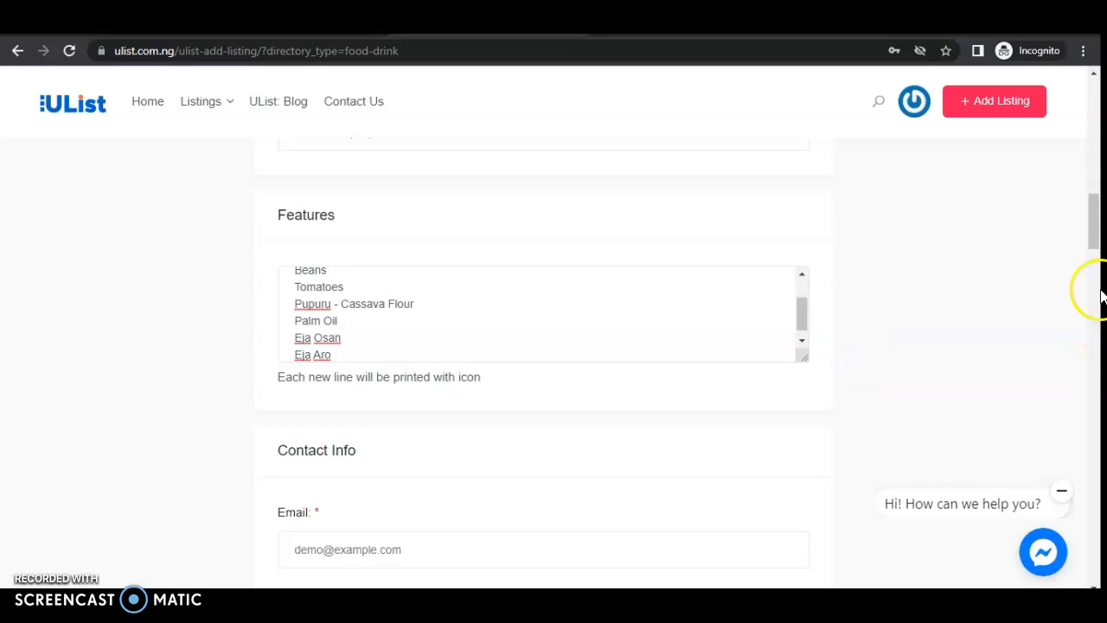
- Enter the store's contact e-mail and a saved phone number prefixed with '+'
left_click_drag(1091, 232, 1090, 257)
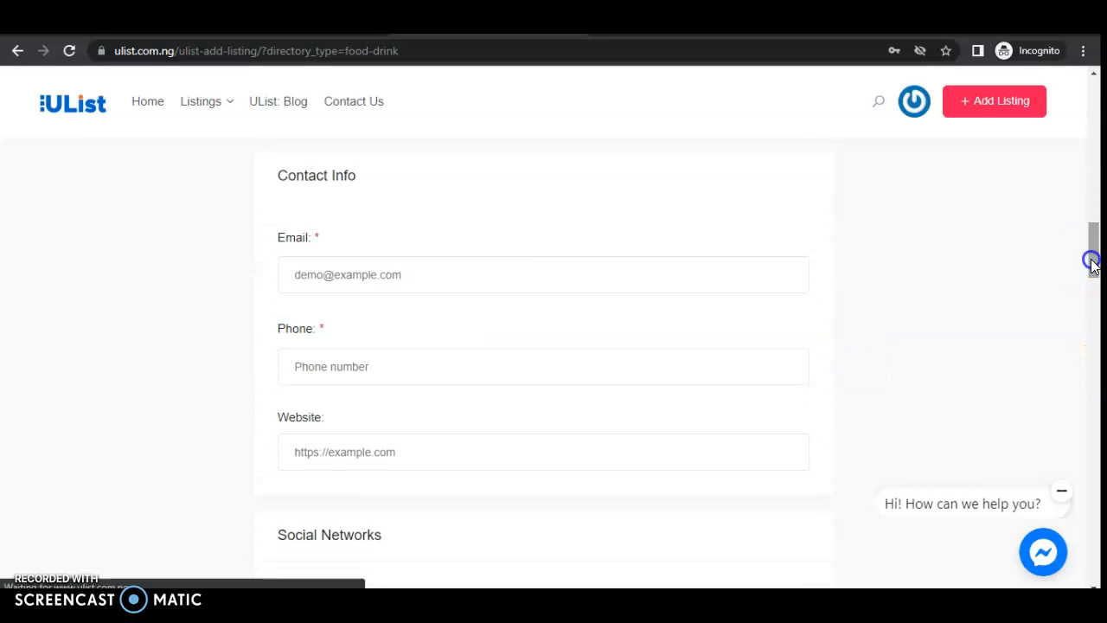
left_click(378, 277)
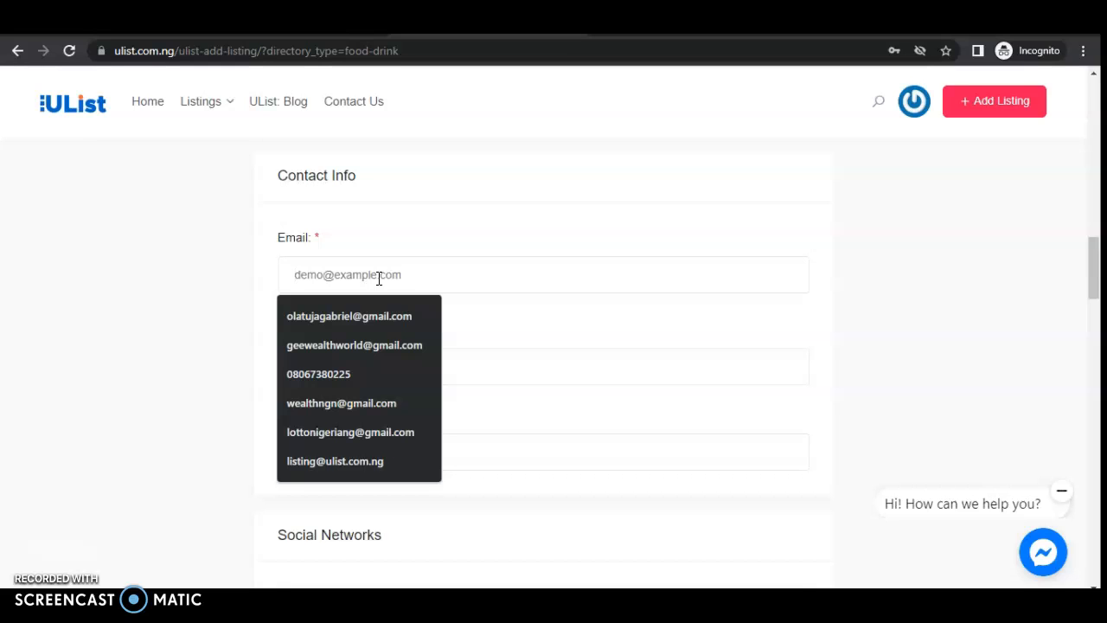
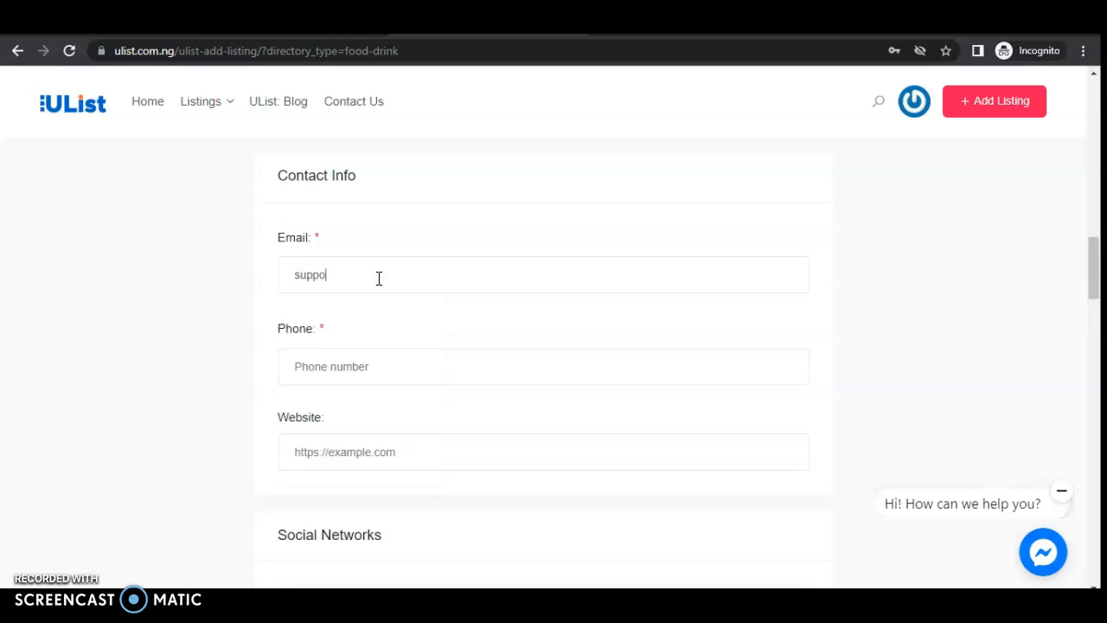
left_click(354, 364)
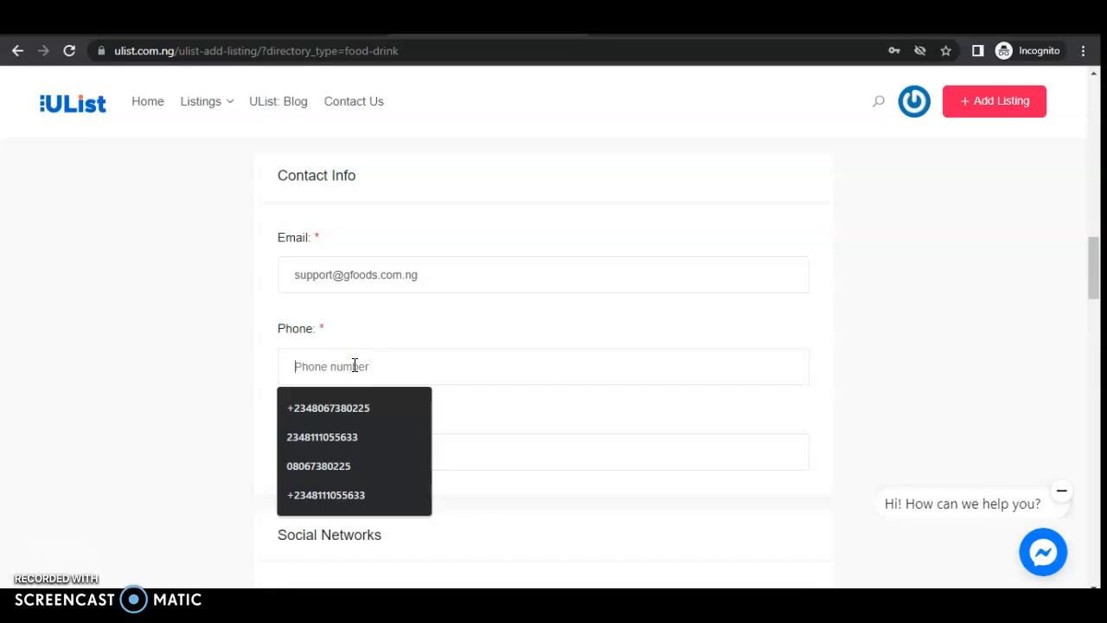
left_click(333, 436)
left_click(295, 364)
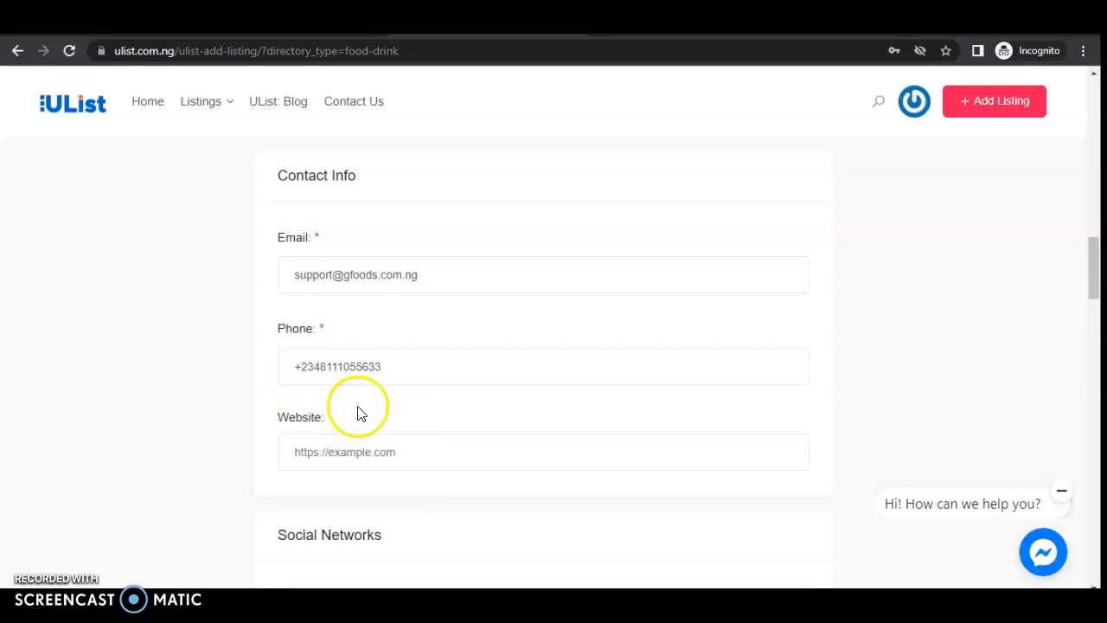
left_click_drag(1087, 285, 1095, 302)
left_click(388, 299)
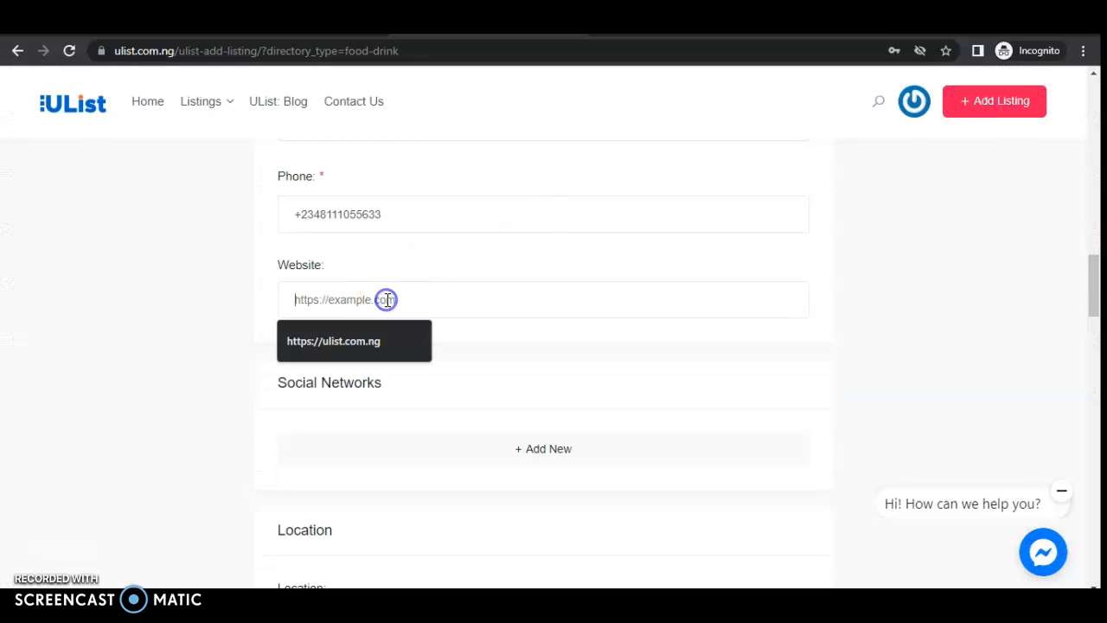
type("https://www")
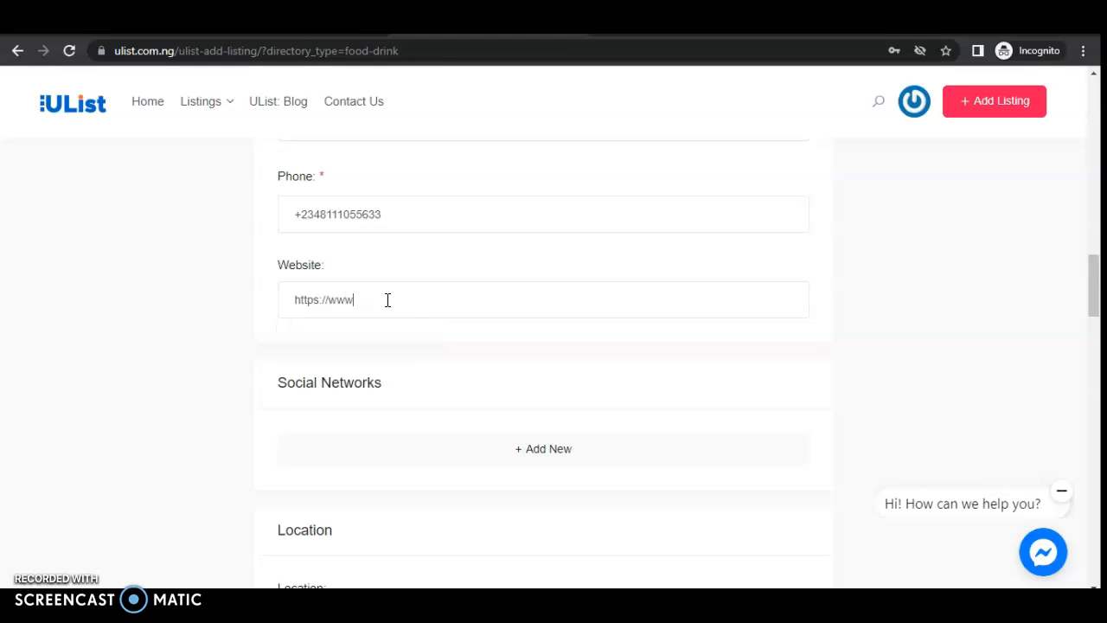
type(".gfiids")
key("BackSpace")
key("BackSpace")
type("oods.com.ng")
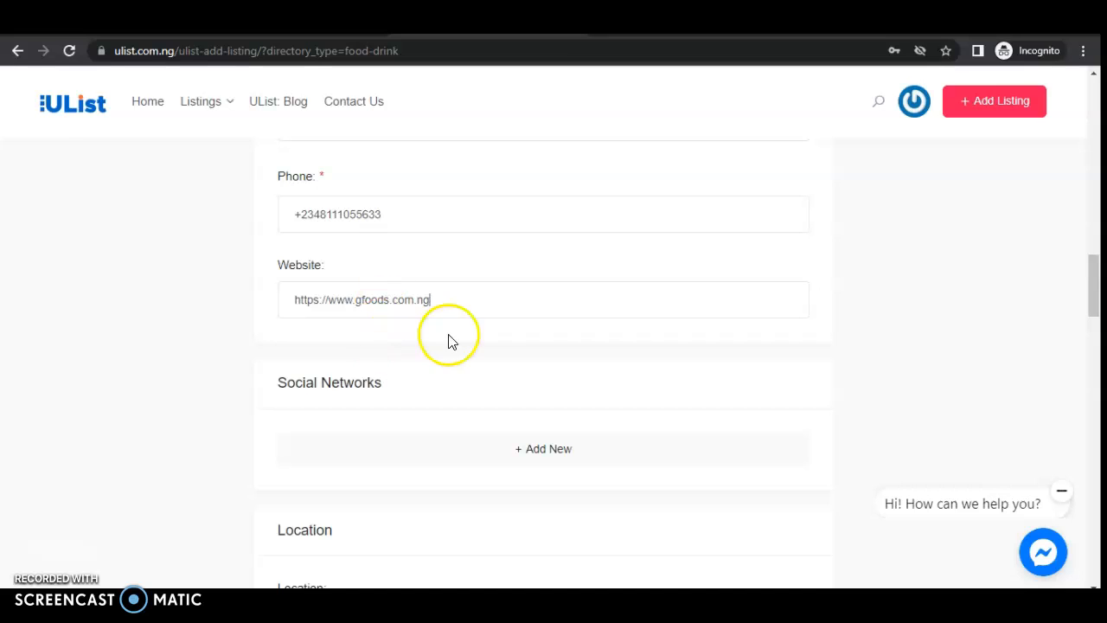
- Add a new Social Networks entry and choose Facebook as the network
scroll(1098, 303, "down", 3)
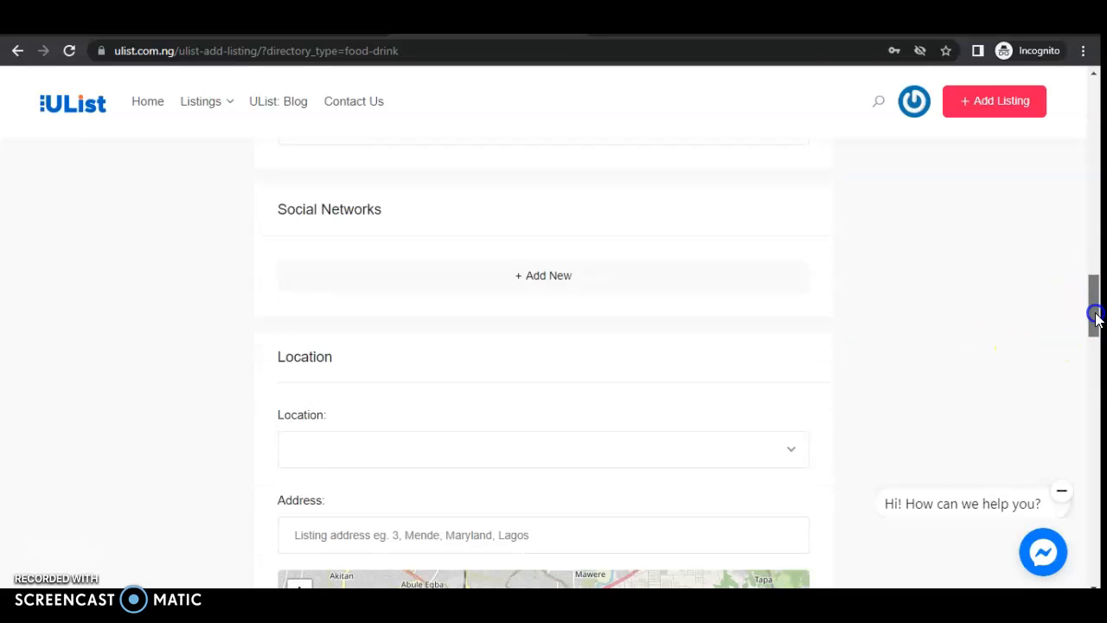
left_click(537, 217)
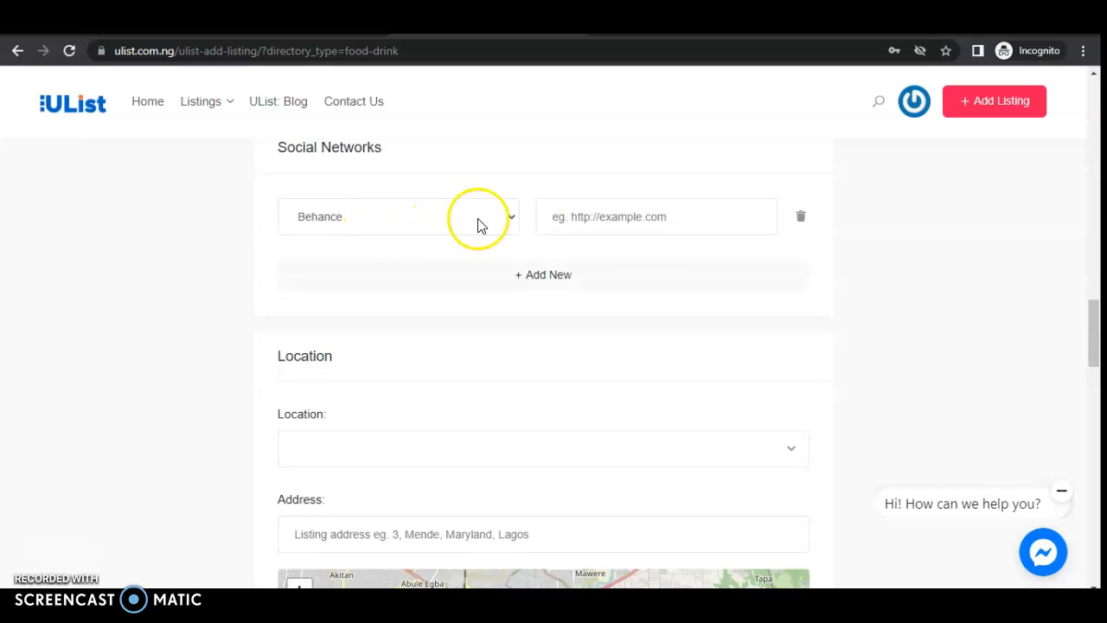
left_click(512, 219)
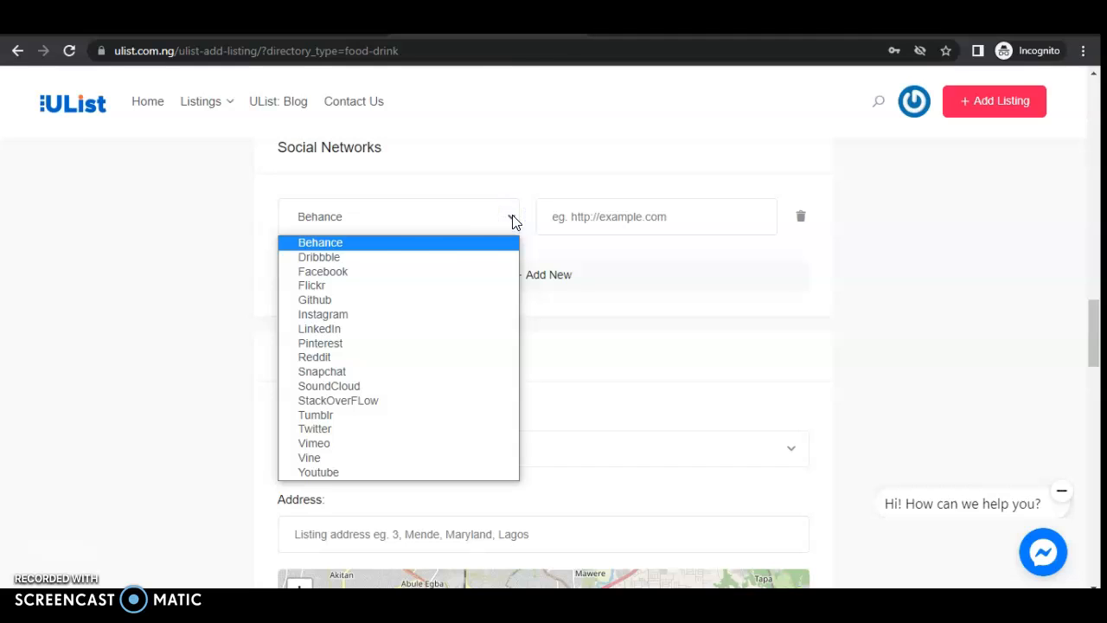
left_click(392, 272)
left_click(624, 217)
type("h")
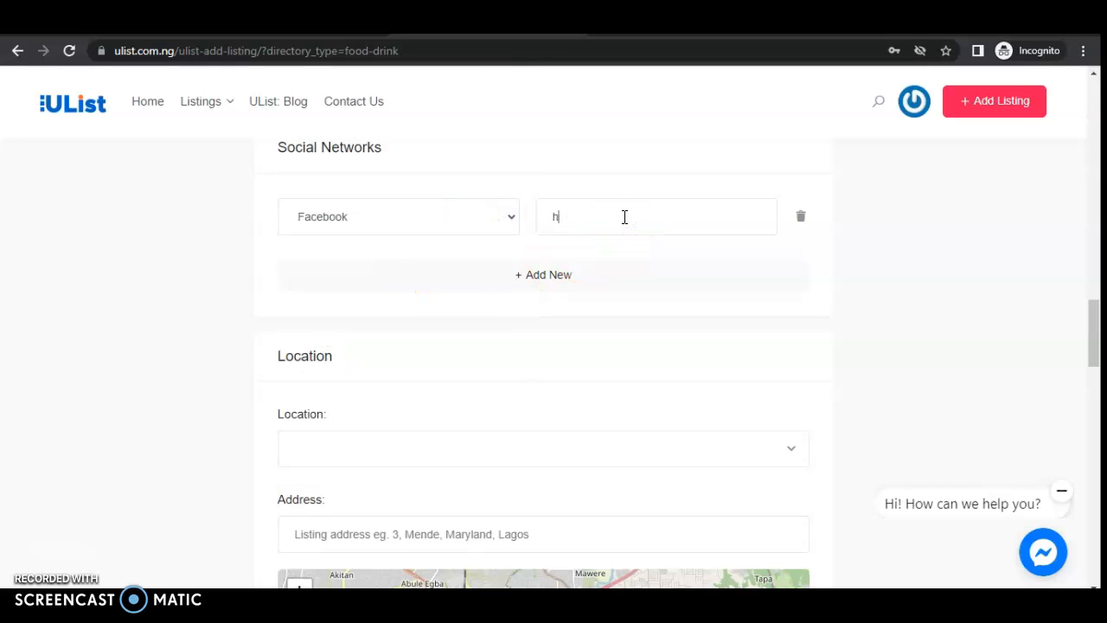
type("ttps://facebook/com")
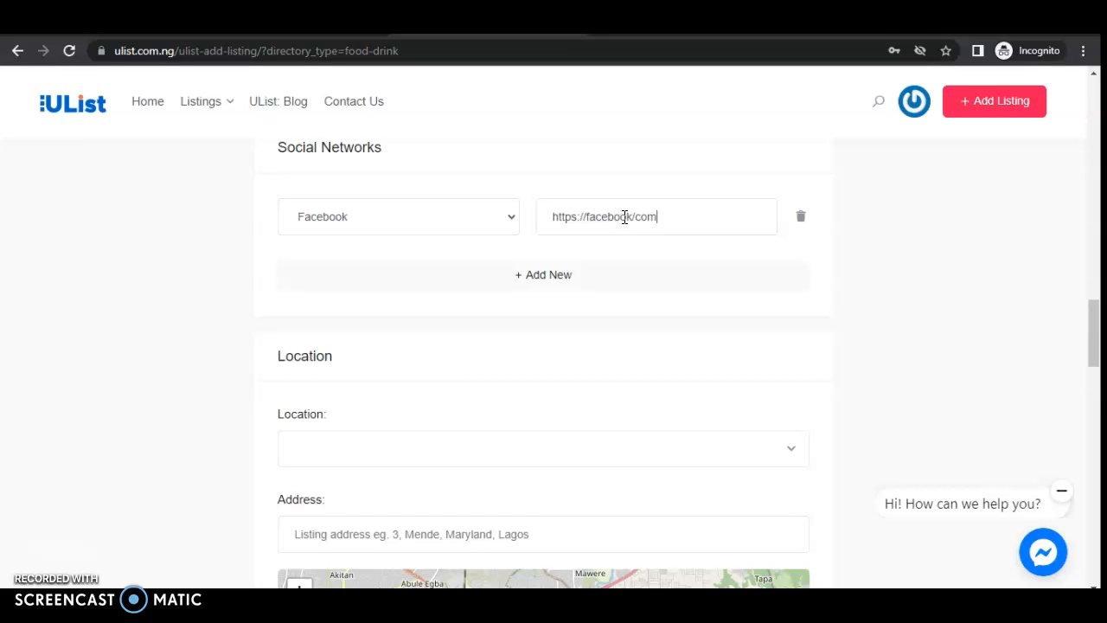
type(".ng")
type("/")
left_click(634, 216)
key("BackSpace")
type(".")
left_click(691, 216)
key("BackSpace")
key("BackSpace")
key("BackSpace")
key("BackSpace")
type("/gfoodsworld")
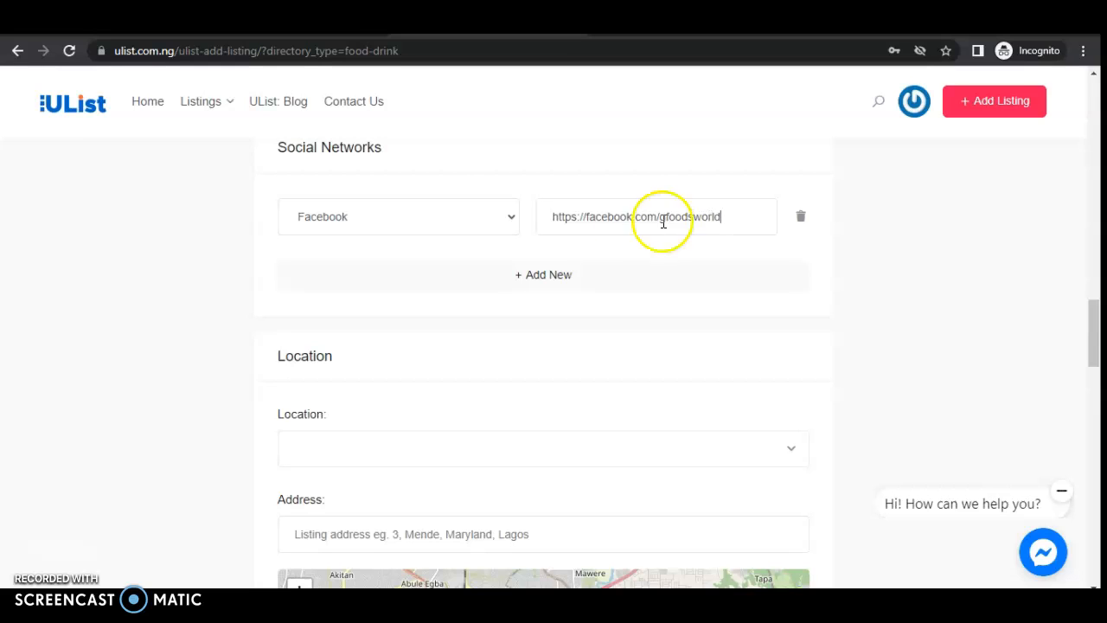
left_click(550, 276)
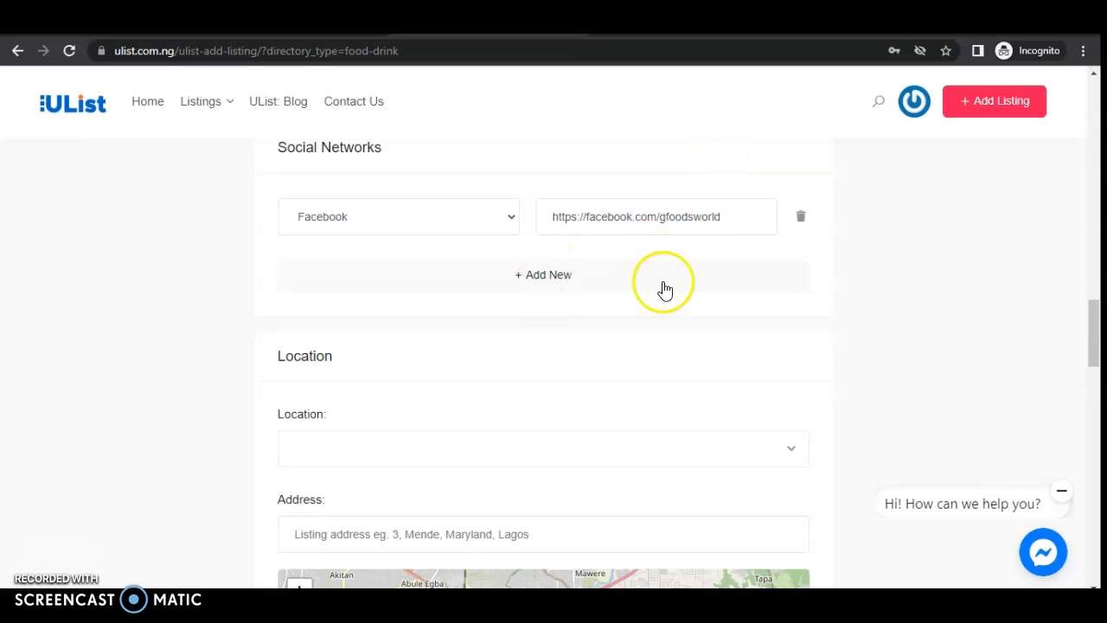
mouse_move(1088, 339)
left_mouse_down()
mouse_move(1088, 329)
mouse_move(1090, 373)
mouse_move(1100, 378)
mouse_move(1095, 342)
left_mouse_up()
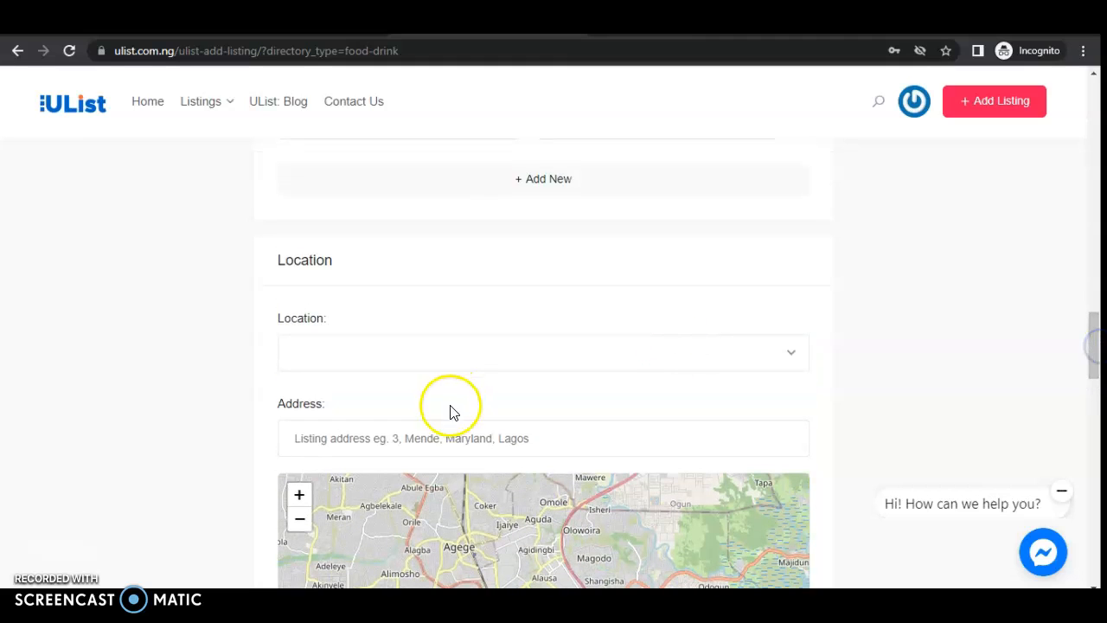
- Search the Location list for Ikeja and add it as the listing's location tag
left_click(407, 349)
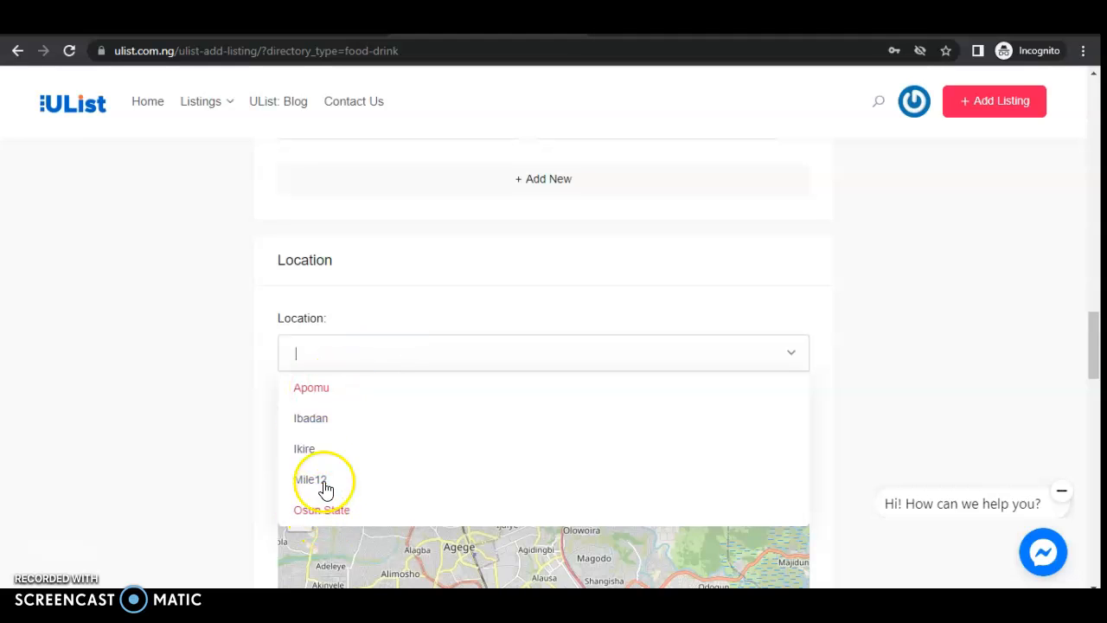
left_click(317, 357)
type("Ike")
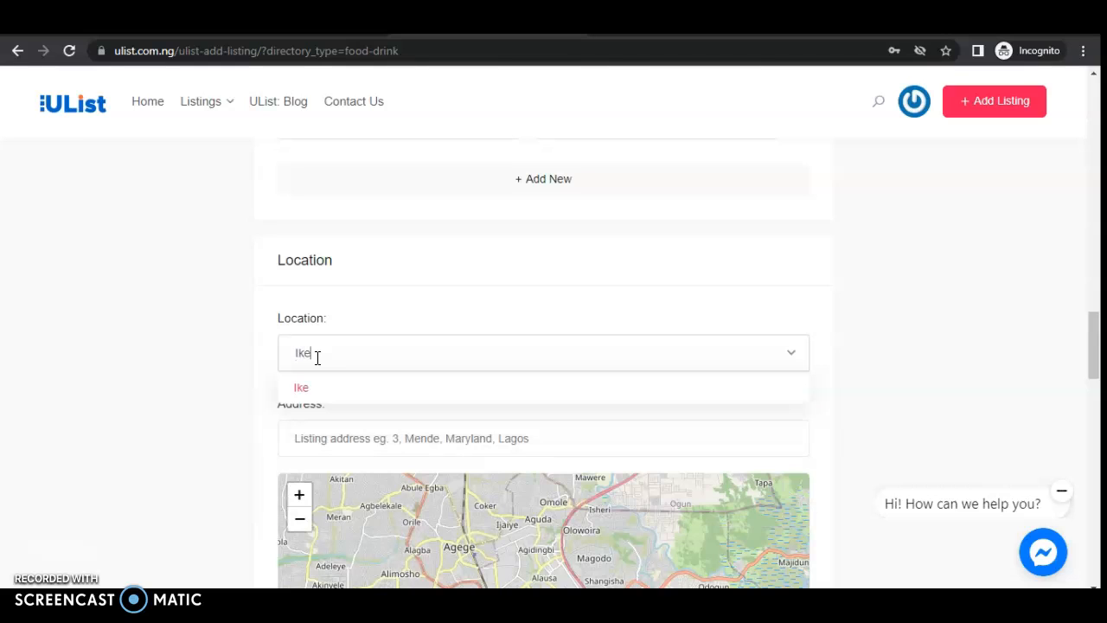
type("ja Lagos")
left_click(337, 428)
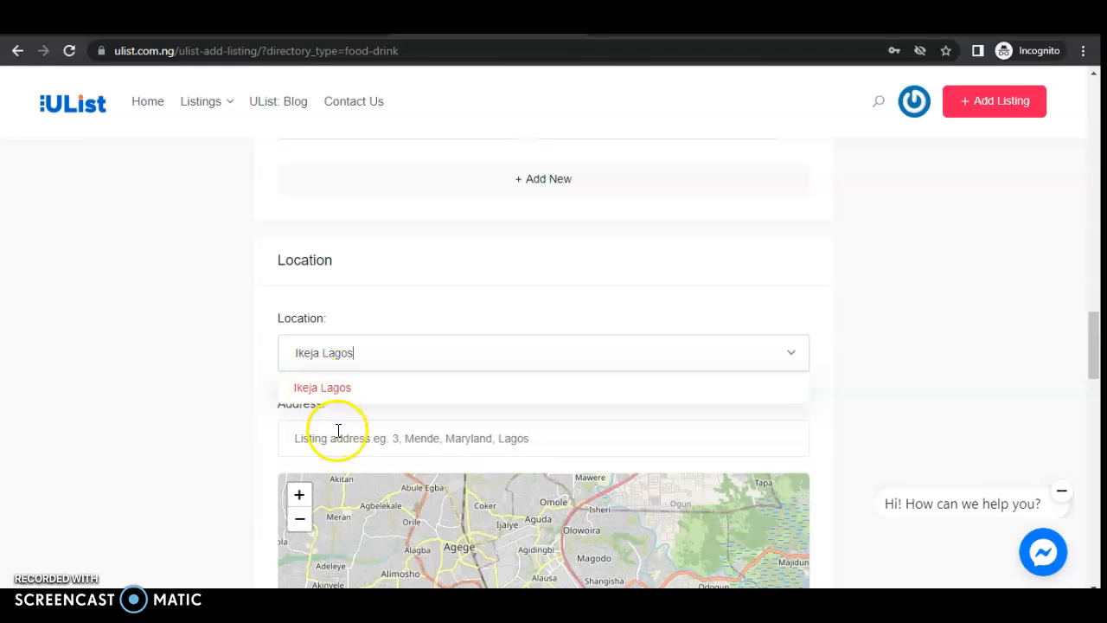
left_click(349, 363)
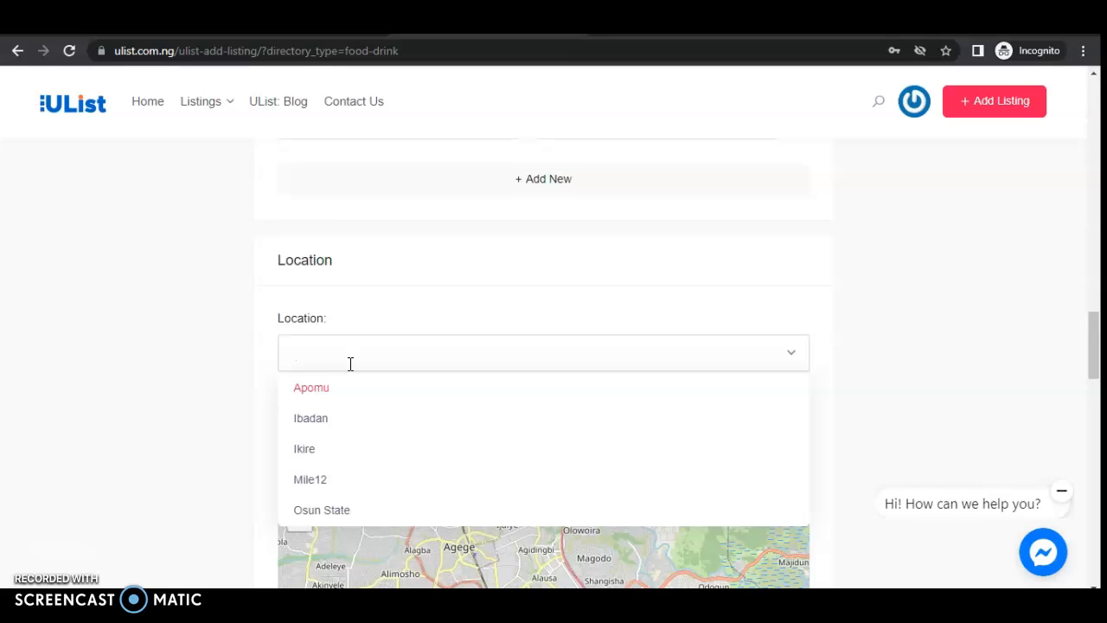
type("Ikeja")
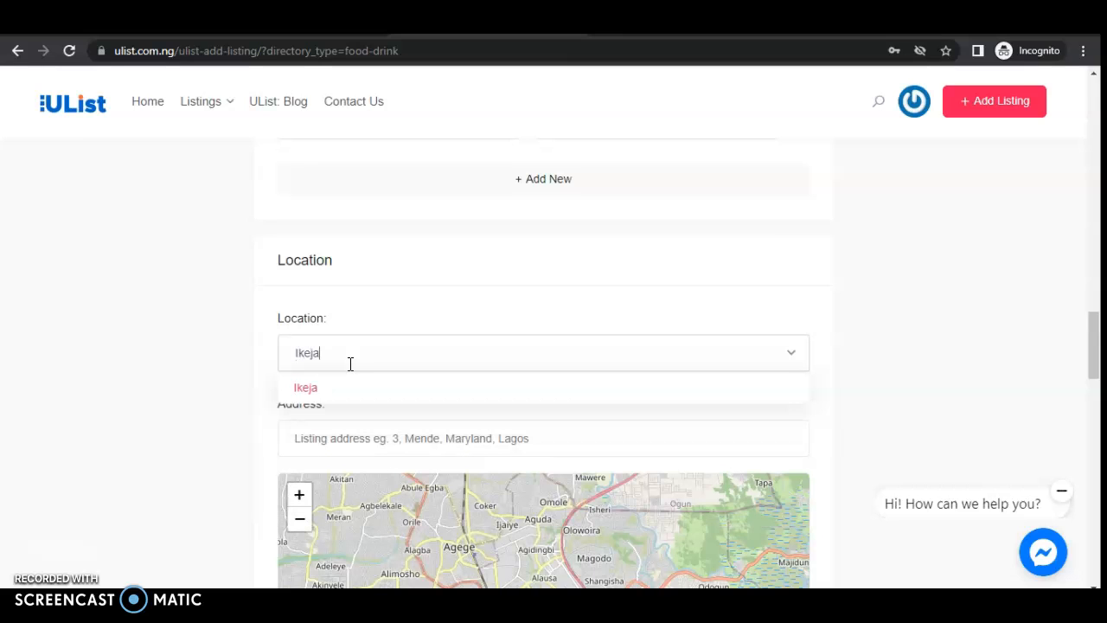
key("Return")
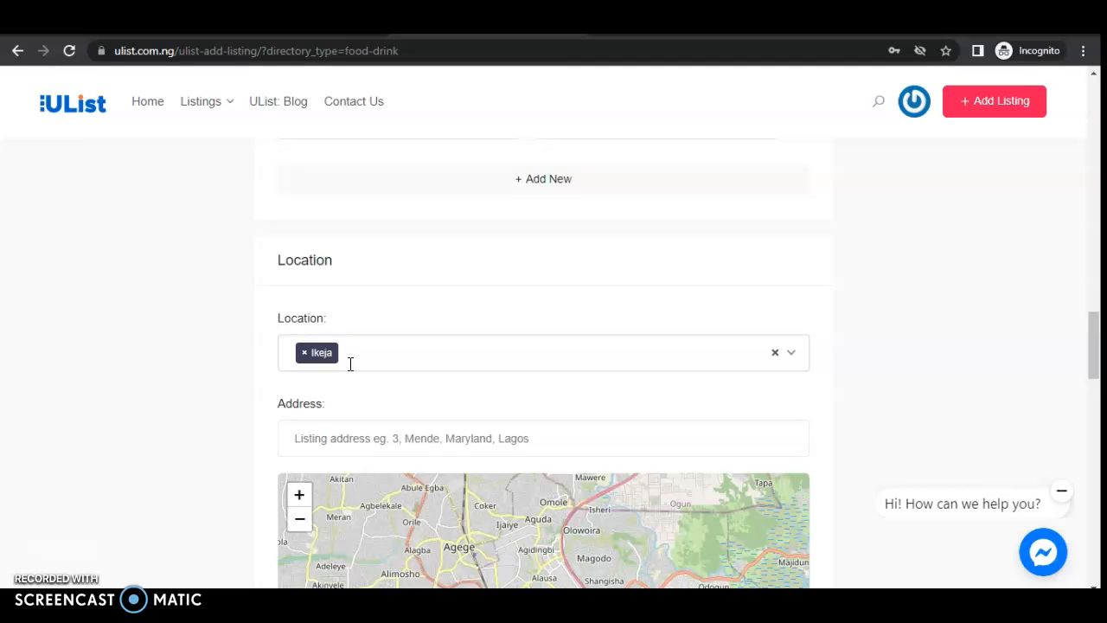
left_click_drag(1096, 339, 1096, 352)
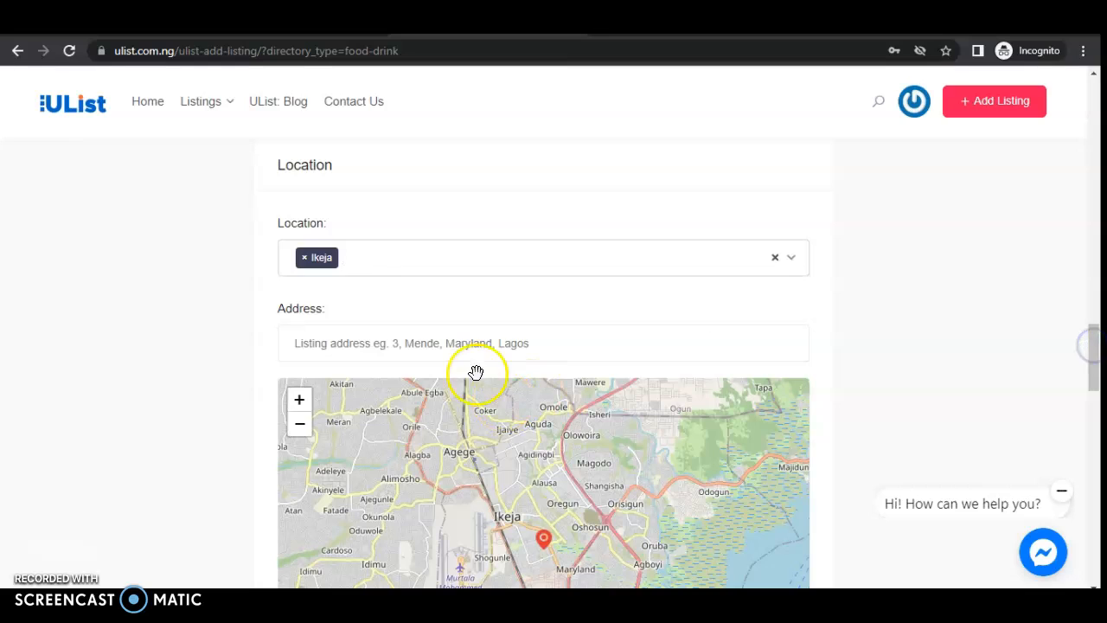
- Fill in the address from the 'Adeniyi Jones Avenue, Aguda, Ikeja' suggestion, pinning it on the map
left_click(447, 347)
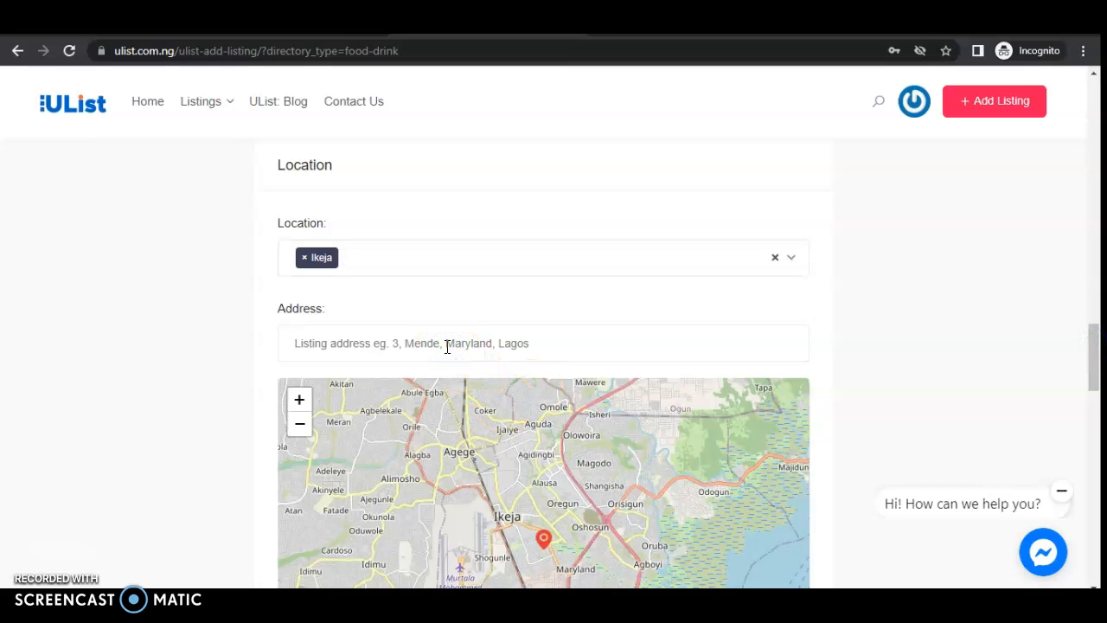
left_click(475, 346)
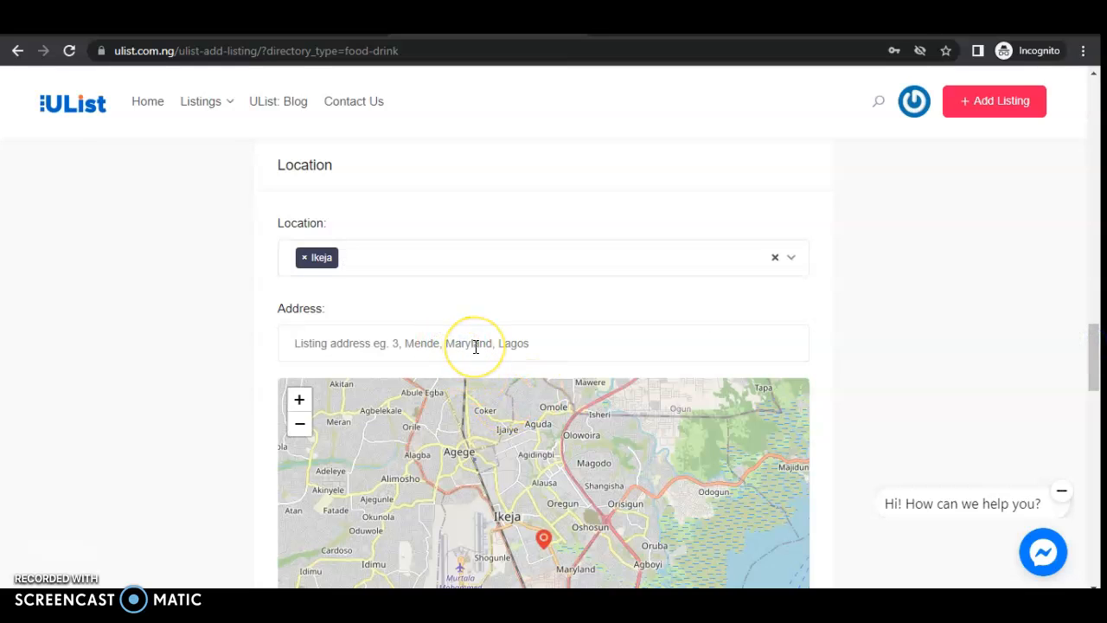
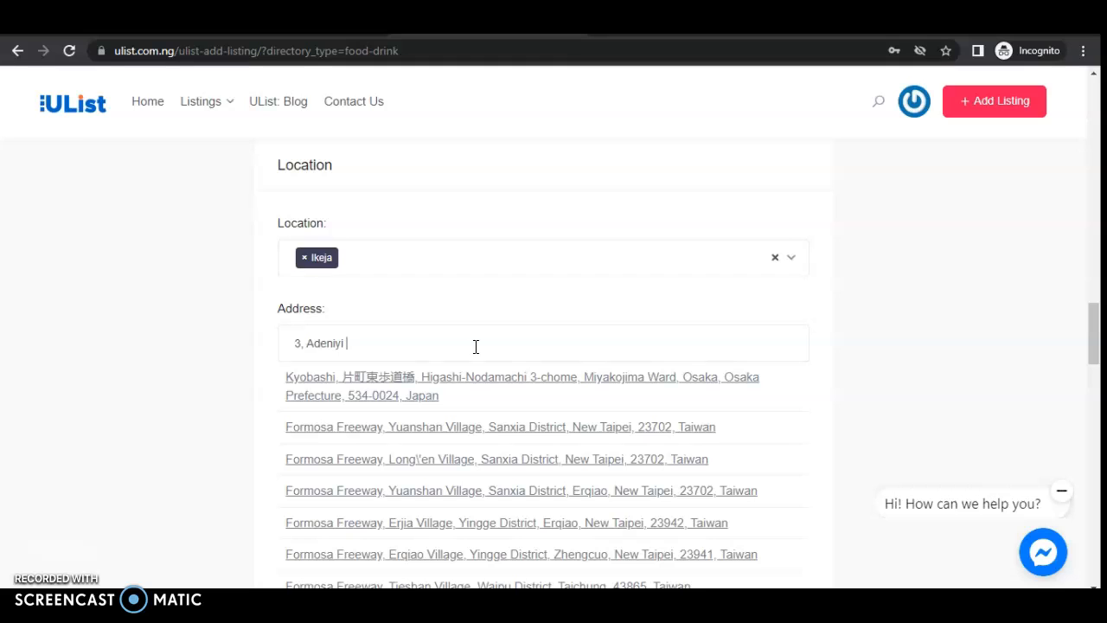
key("BackSpace")
key("BackSpace")
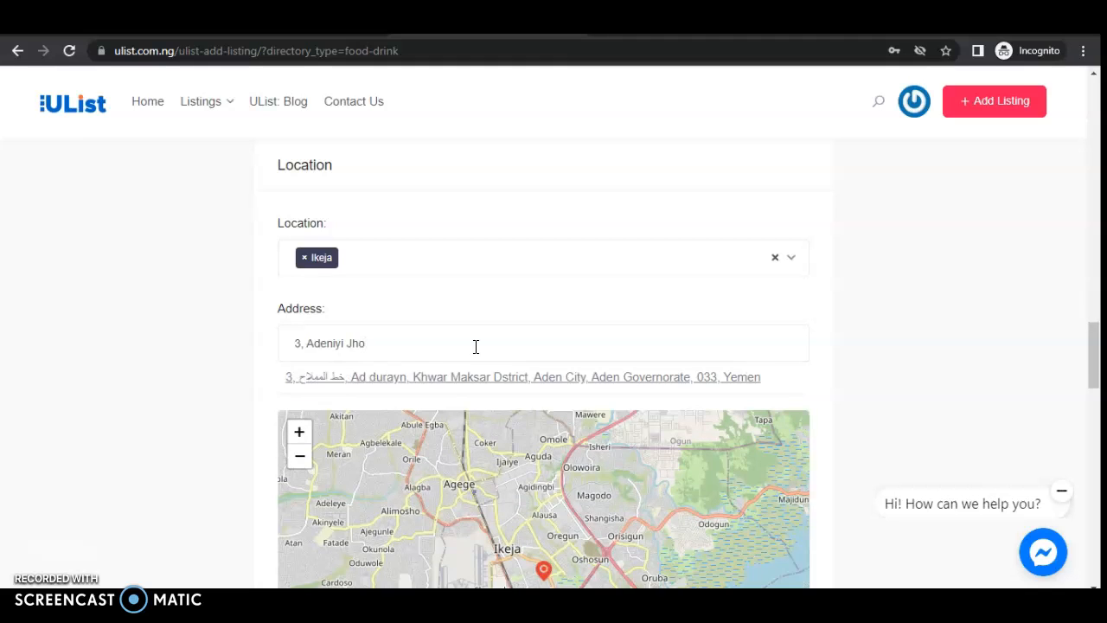
key("BackSpace")
key("BackSpace")
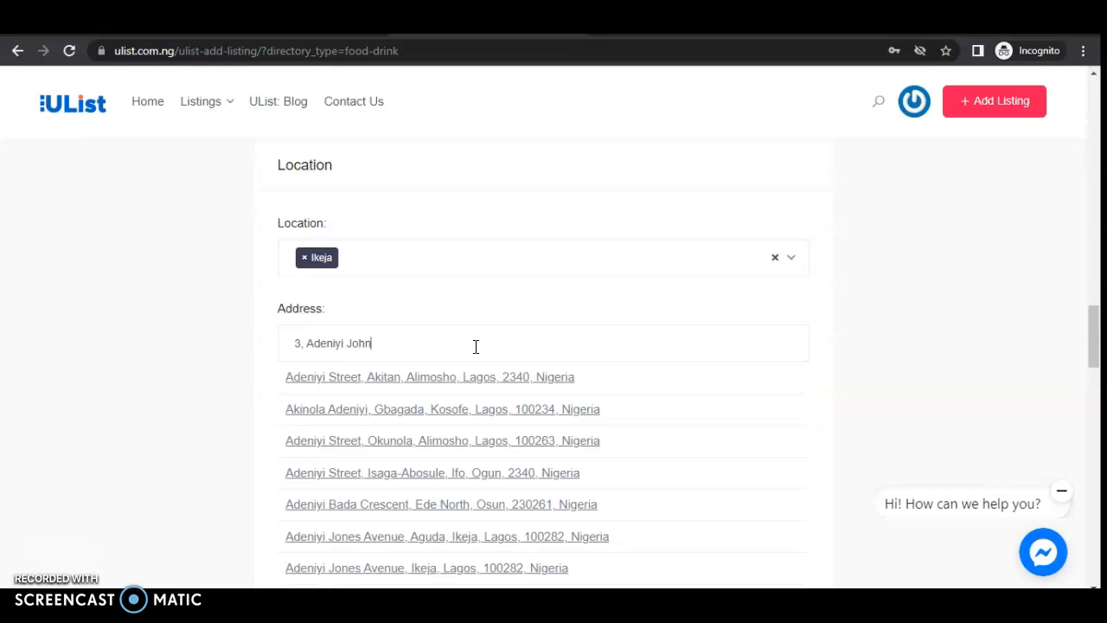
key("BackSpace")
key("BackSpace")
key("BackSpace")
key("BackSpace")
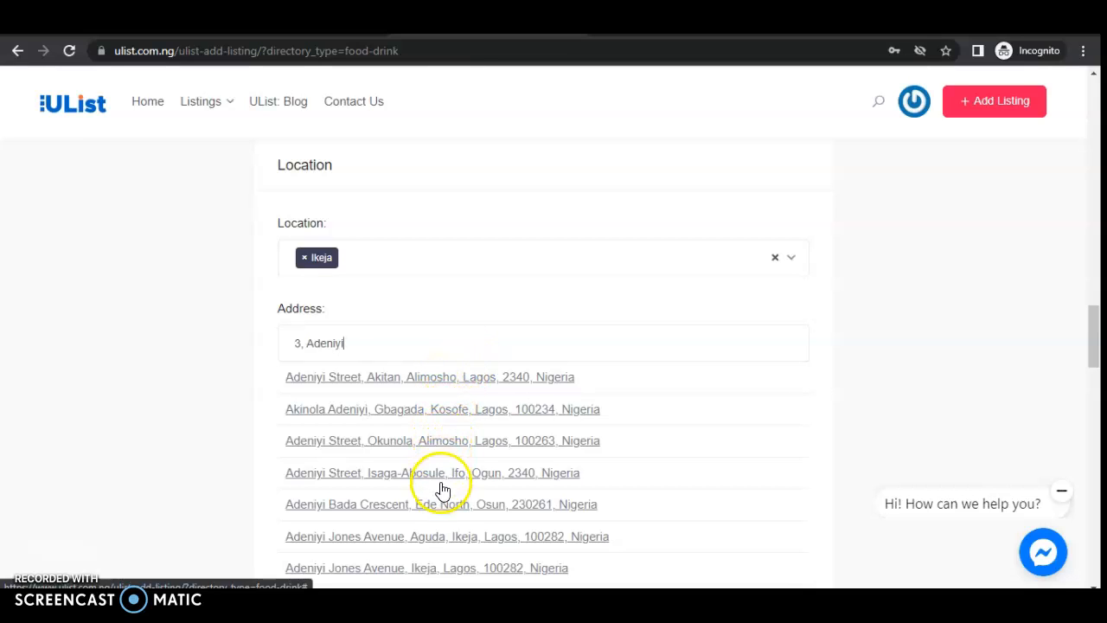
left_click(439, 539)
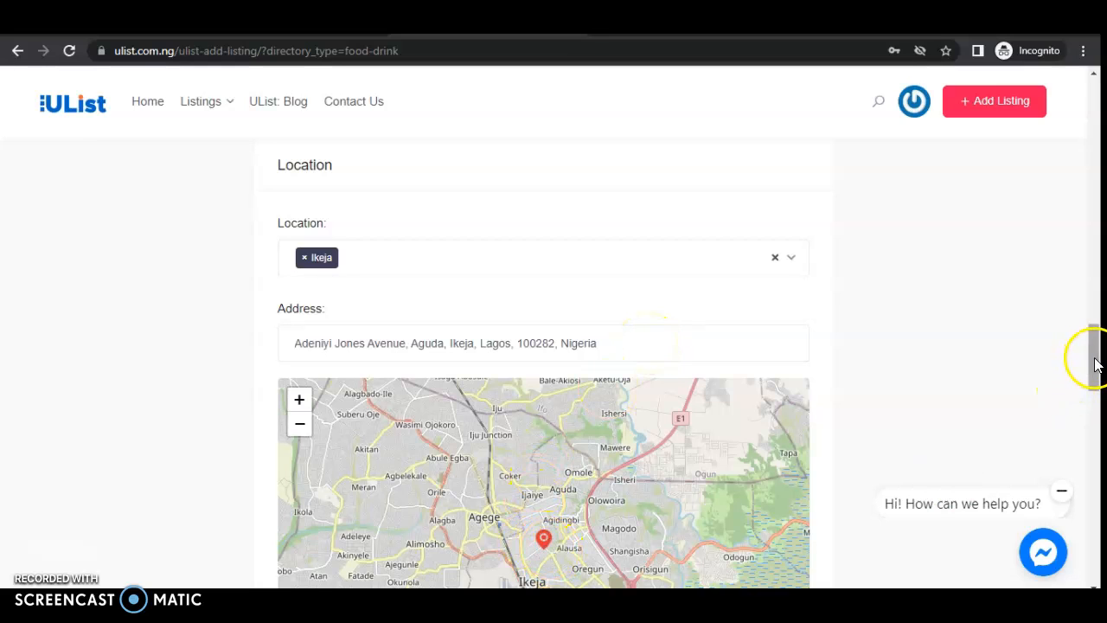
left_click_drag(1094, 365, 1093, 398)
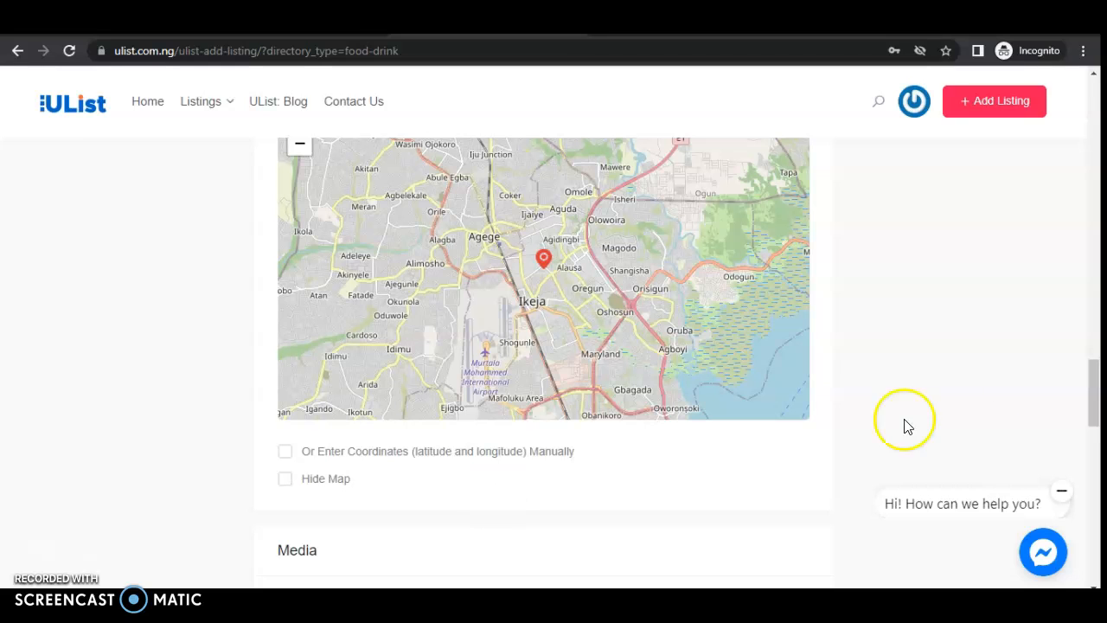
left_click_drag(1095, 384, 1080, 449)
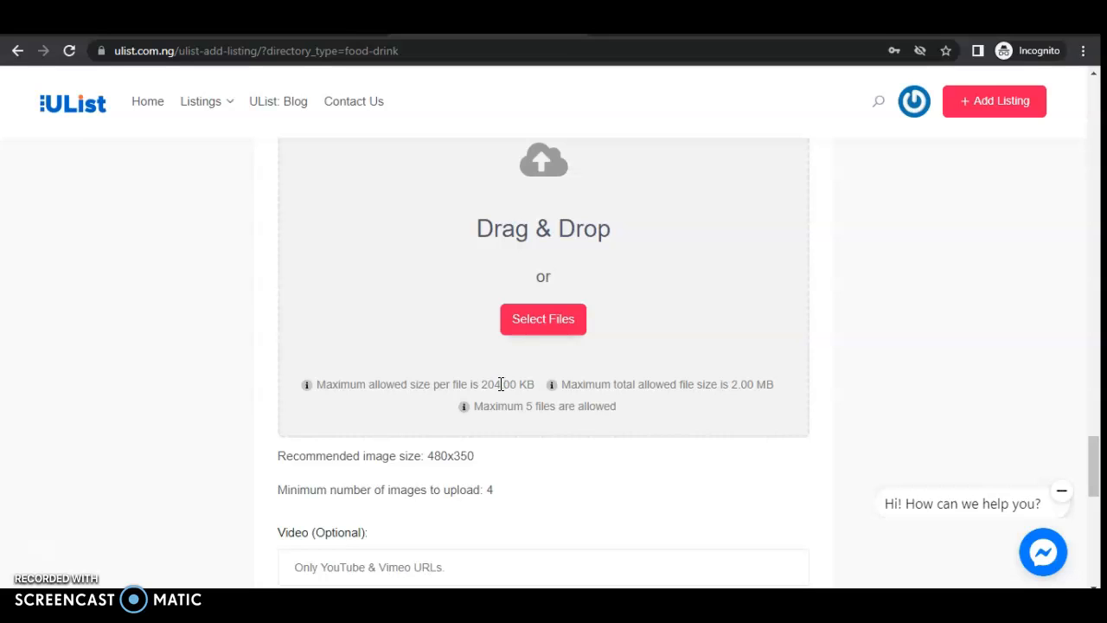
left_click(497, 384)
left_click_drag(534, 406, 576, 404)
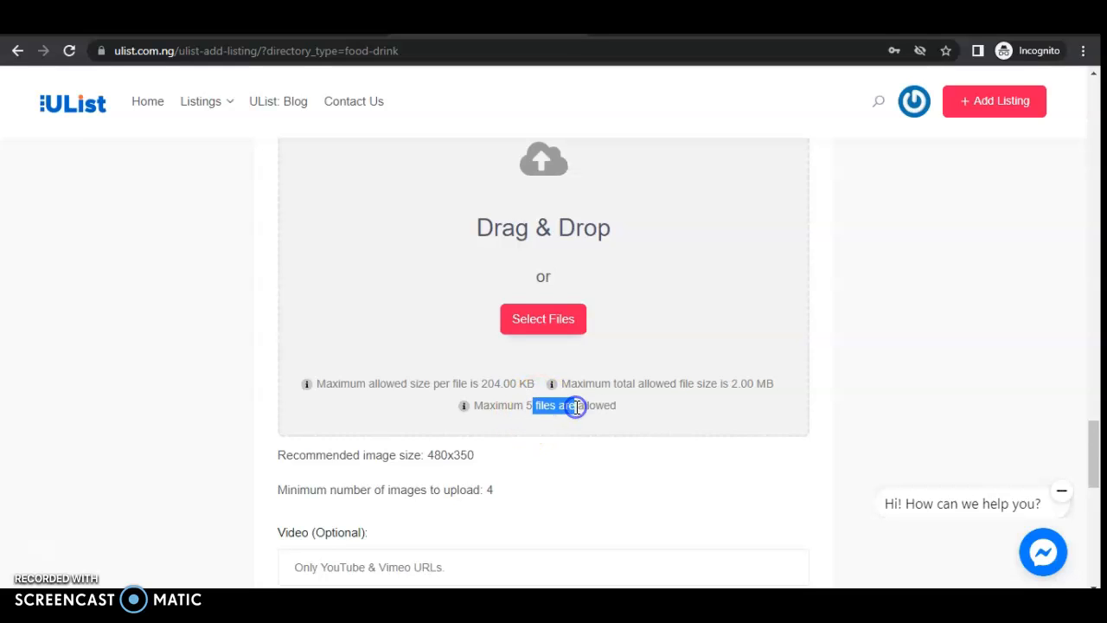
left_click(541, 320)
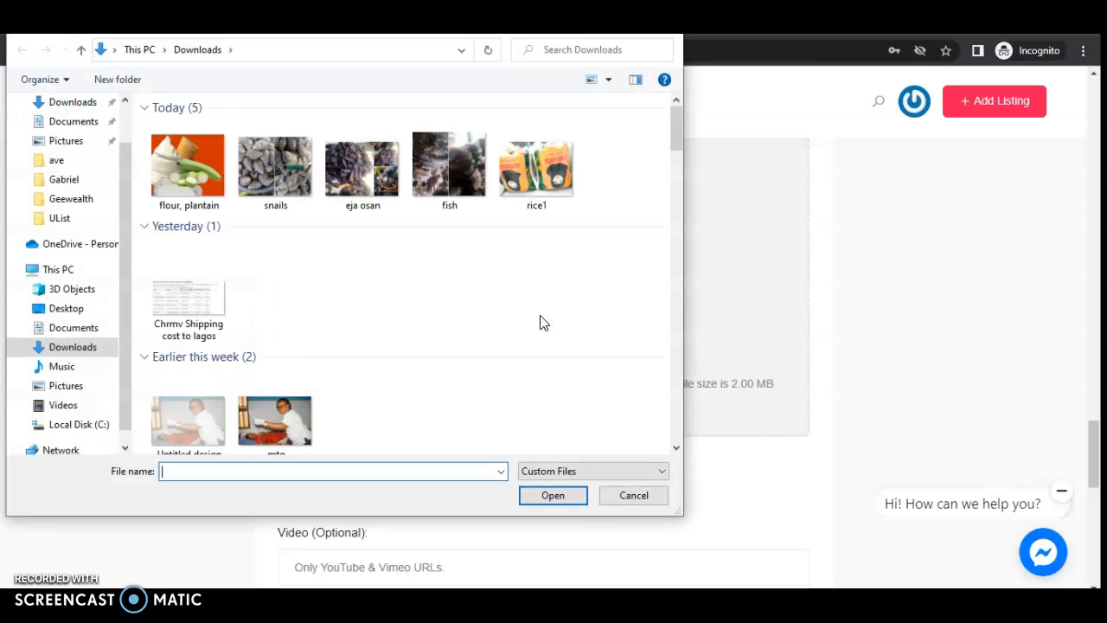
- Select snails, flour/plantain, eja osan, fish and rice1 in Downloads and upload them
left_click(275, 168)
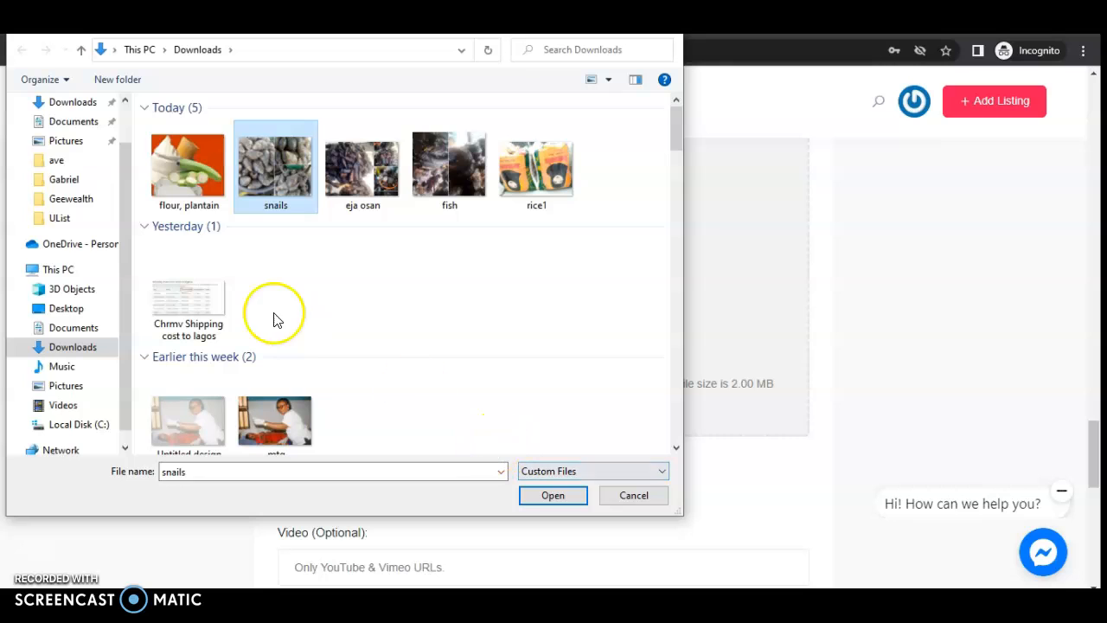
left_click(198, 166, "ctrl")
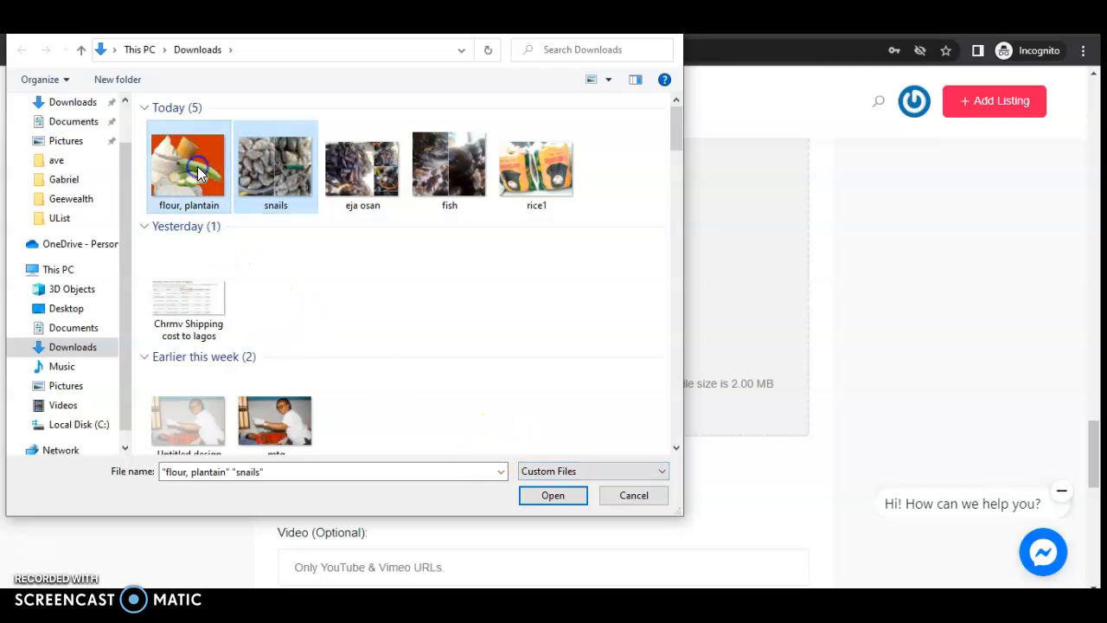
left_click(357, 148, "ctrl")
left_click(437, 159, "ctrl")
left_click(526, 159, "ctrl")
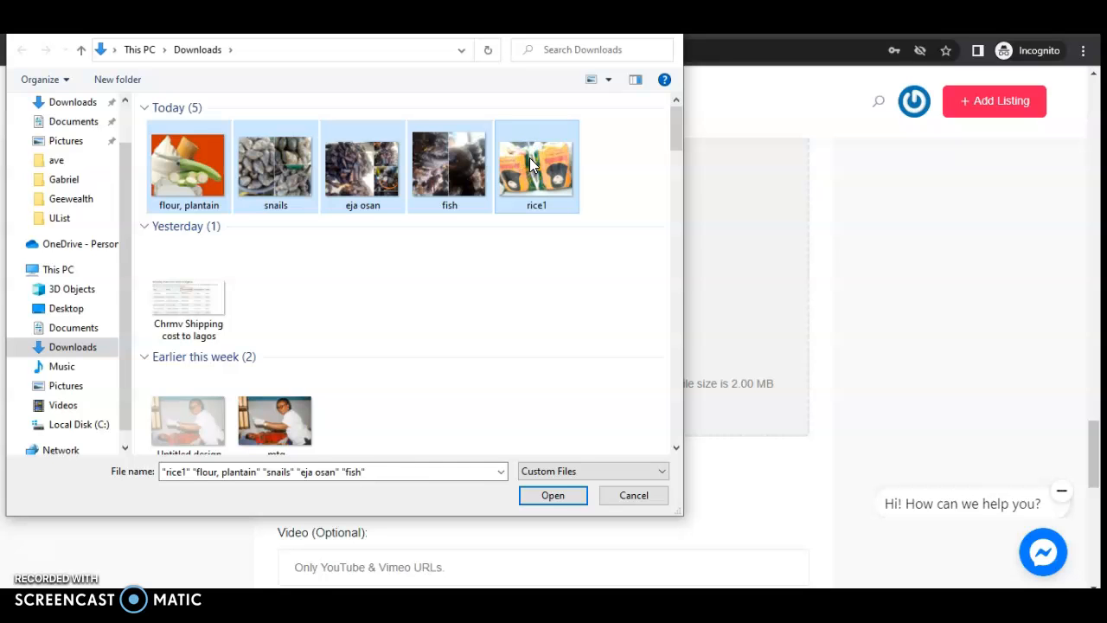
left_click(535, 495)
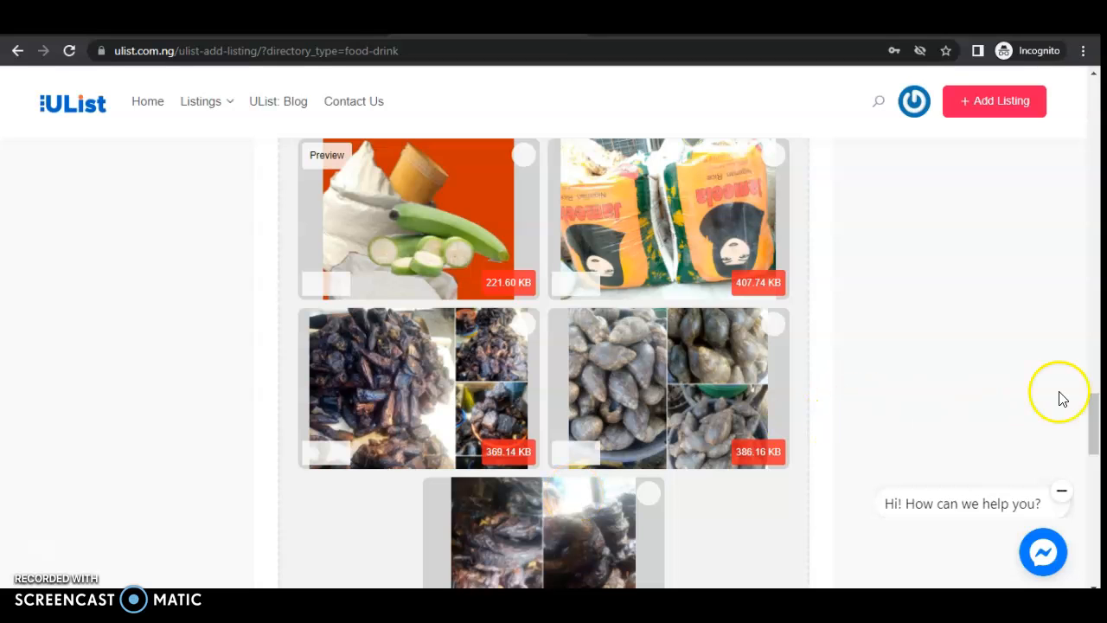
- Accept the Privacy & Policy and terms & conditions, then Save & Preview the listing
left_click_drag(1095, 403, 1095, 494)
left_click(408, 294)
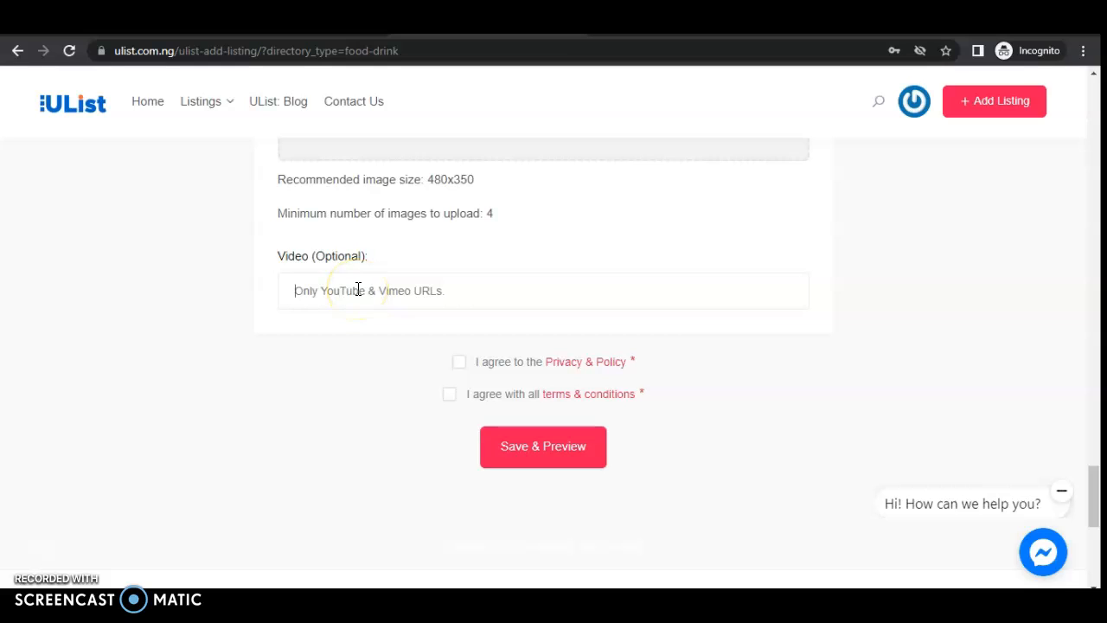
left_click(458, 364)
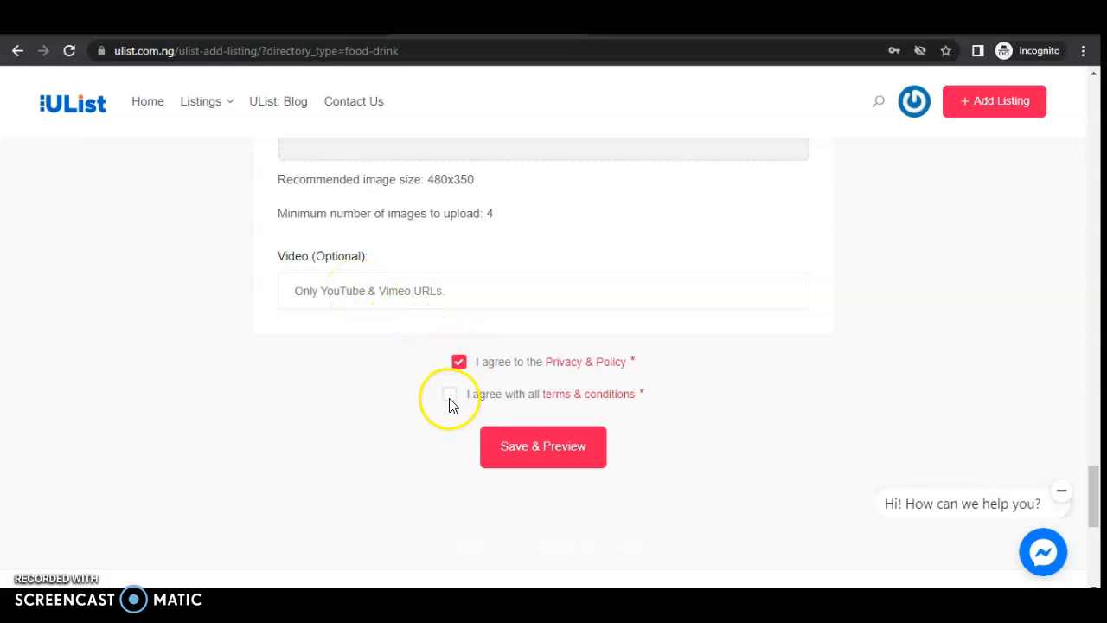
left_click(448, 396)
left_click(545, 459)
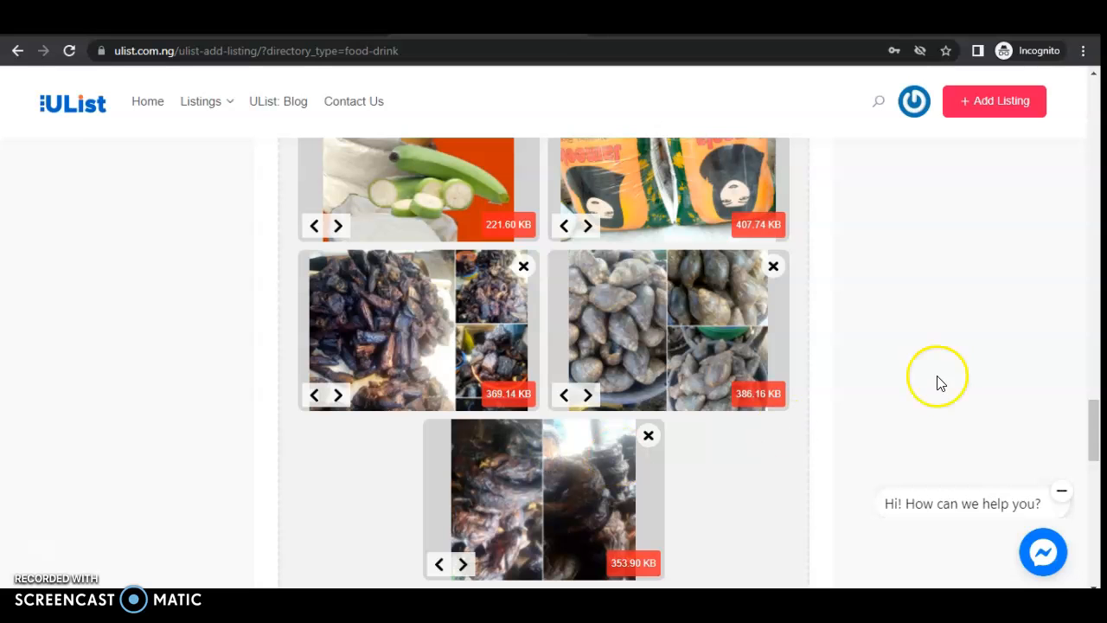
mouse_move(1090, 438)
left_mouse_down()
mouse_move(1099, 130)
mouse_move(1081, 277)
mouse_move(1080, 454)
mouse_move(1077, 444)
left_mouse_up()
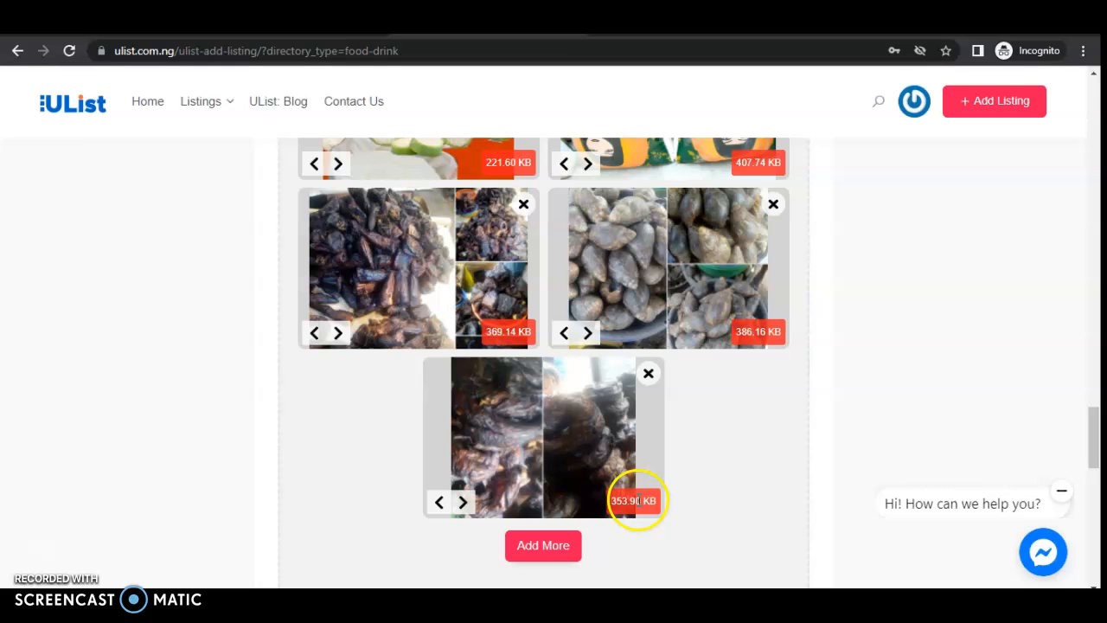
left_click_drag(1090, 440, 1095, 468)
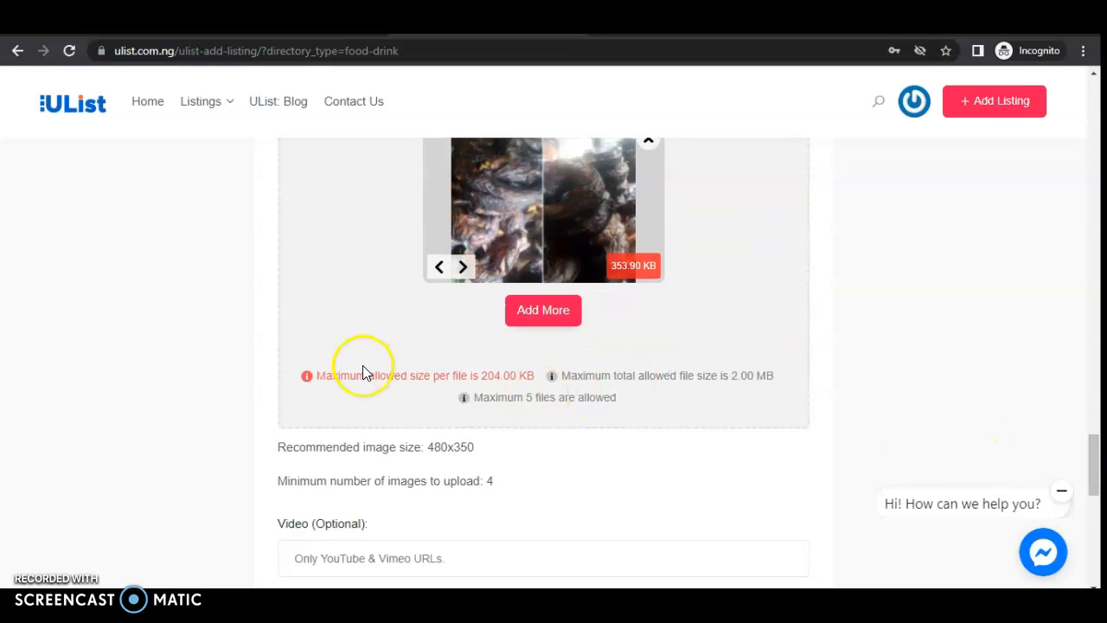
left_click_drag(321, 374, 532, 370)
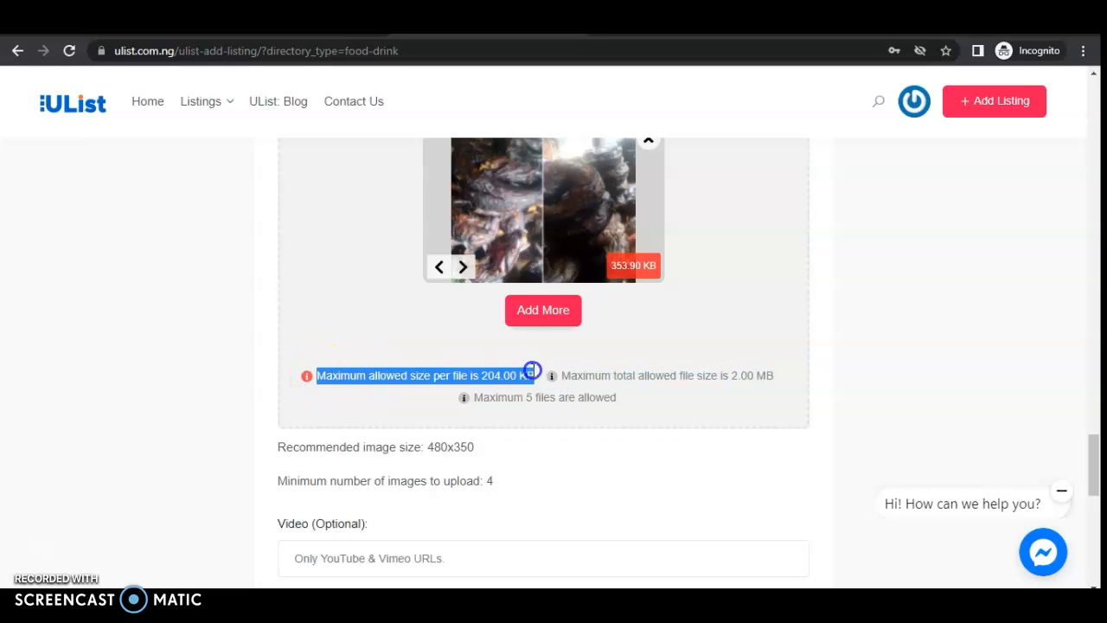
left_click(927, 366)
left_click_drag(1101, 493, 1101, 432)
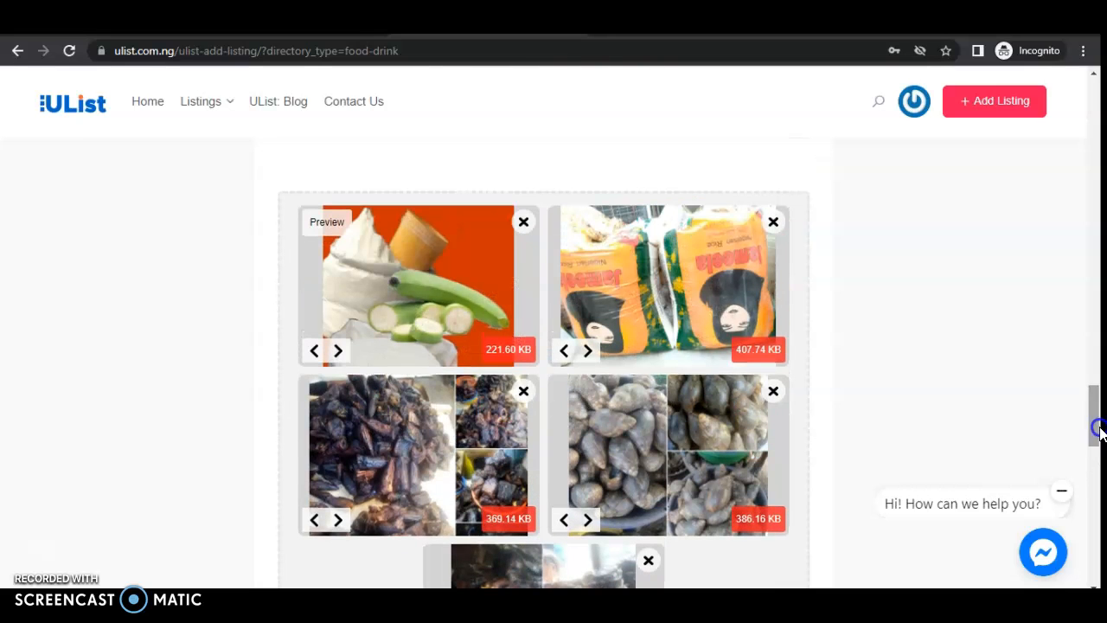
- Delete the plantain/flour, rice, fish, snails and remaining image thumbnails from the uploader
left_click(521, 224)
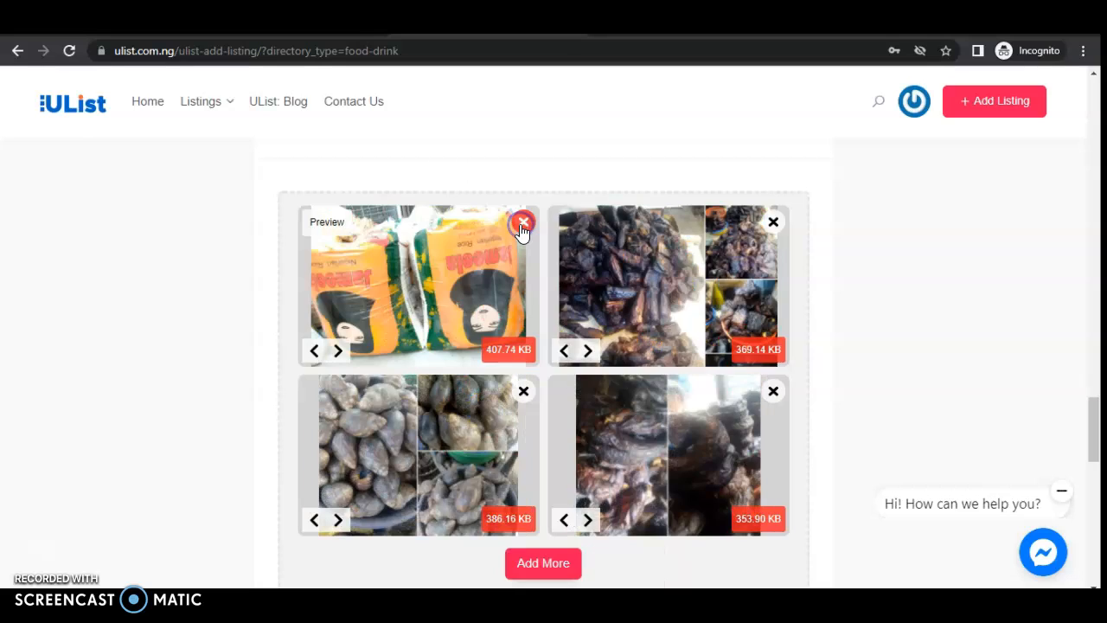
left_click(522, 225)
left_click(522, 225)
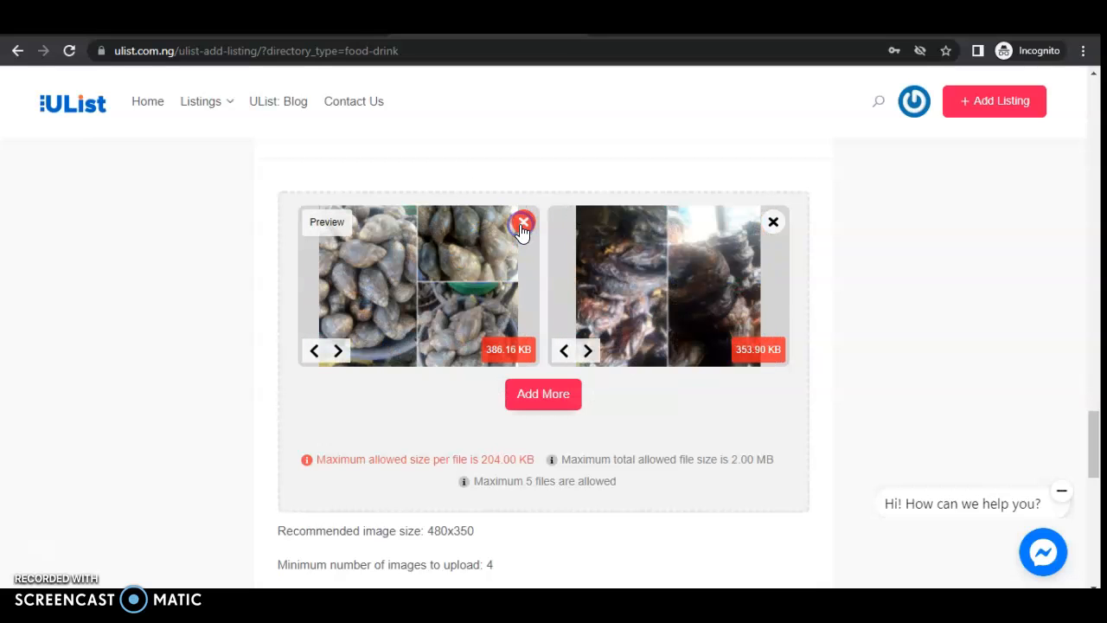
left_click(521, 224)
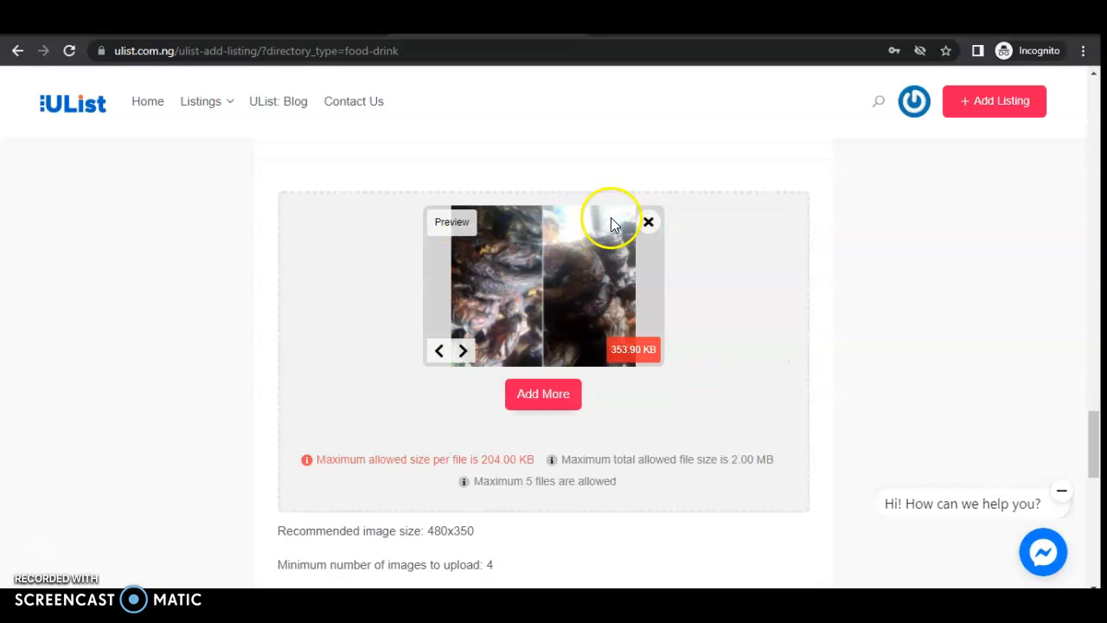
left_click(649, 225)
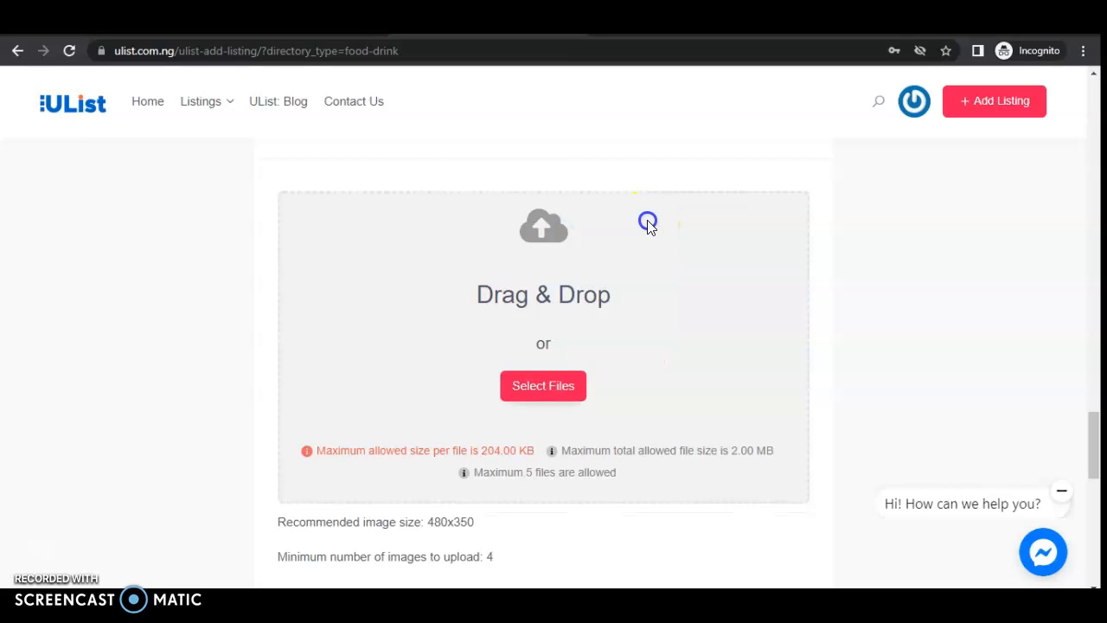
left_click(543, 387)
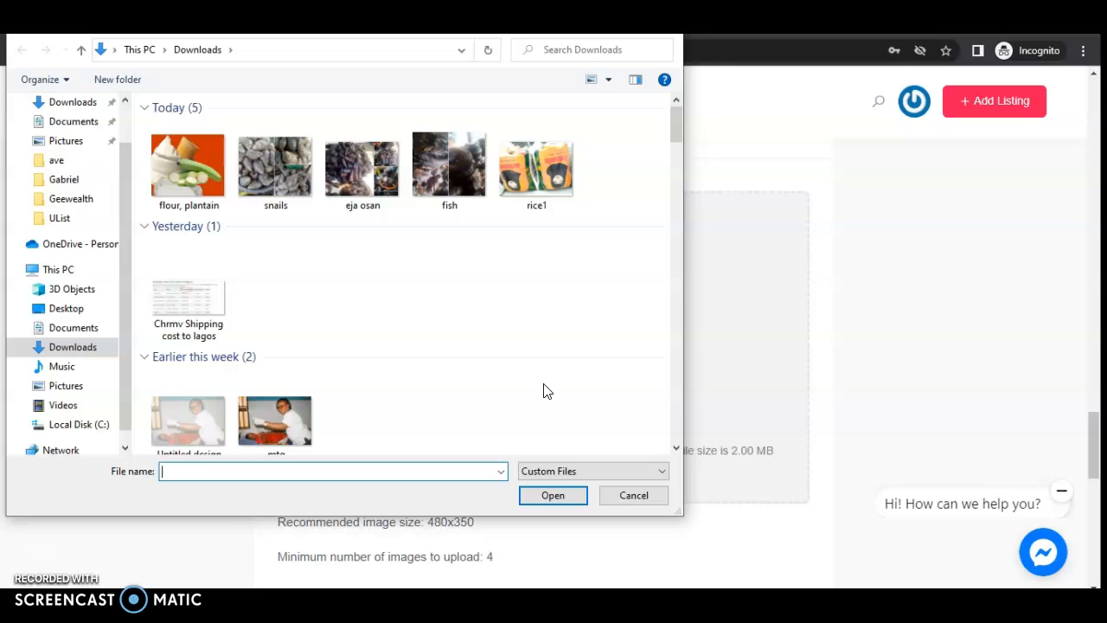
- Upload elubo-amala-300x300 and gfoods tomato from Downloads as the two product images
left_click_drag(676, 123, 673, 197)
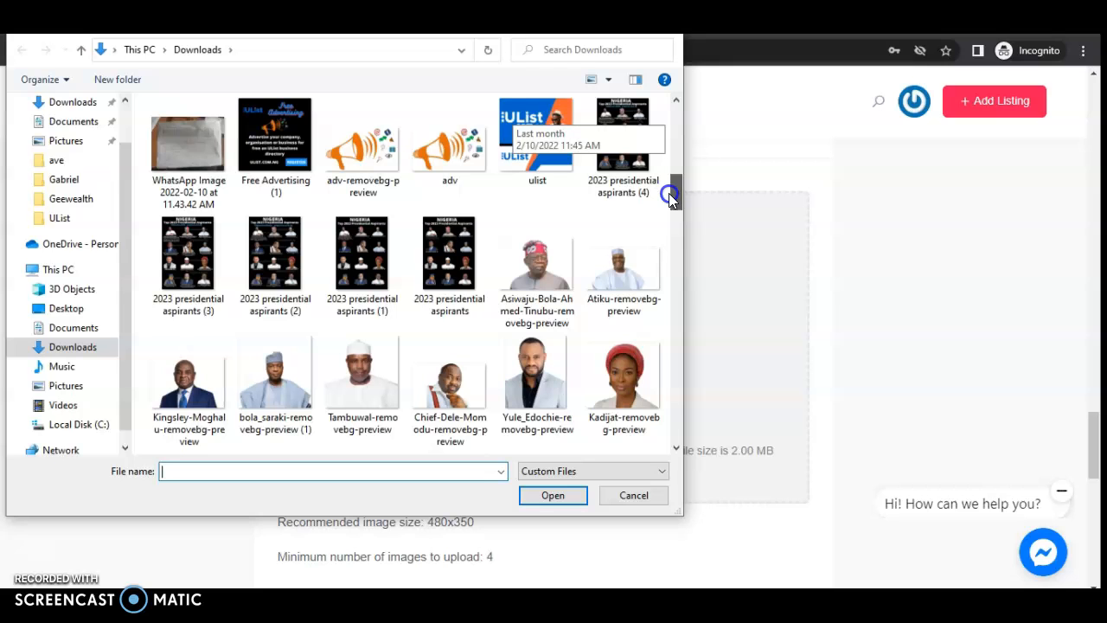
left_click_drag(669, 193, 668, 227)
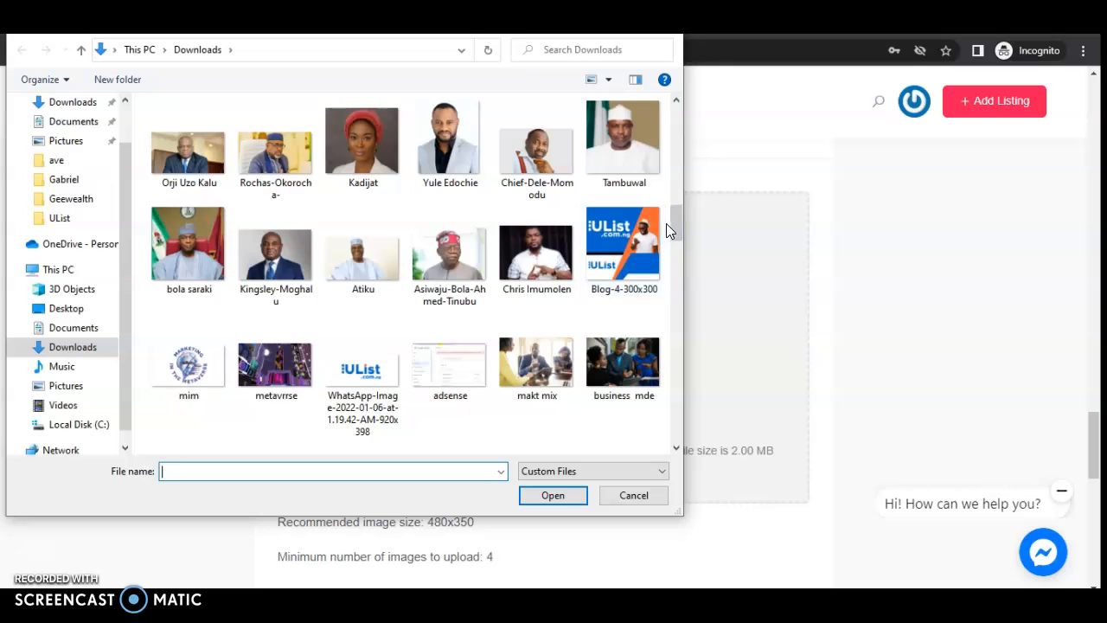
left_click_drag(674, 217, 669, 243)
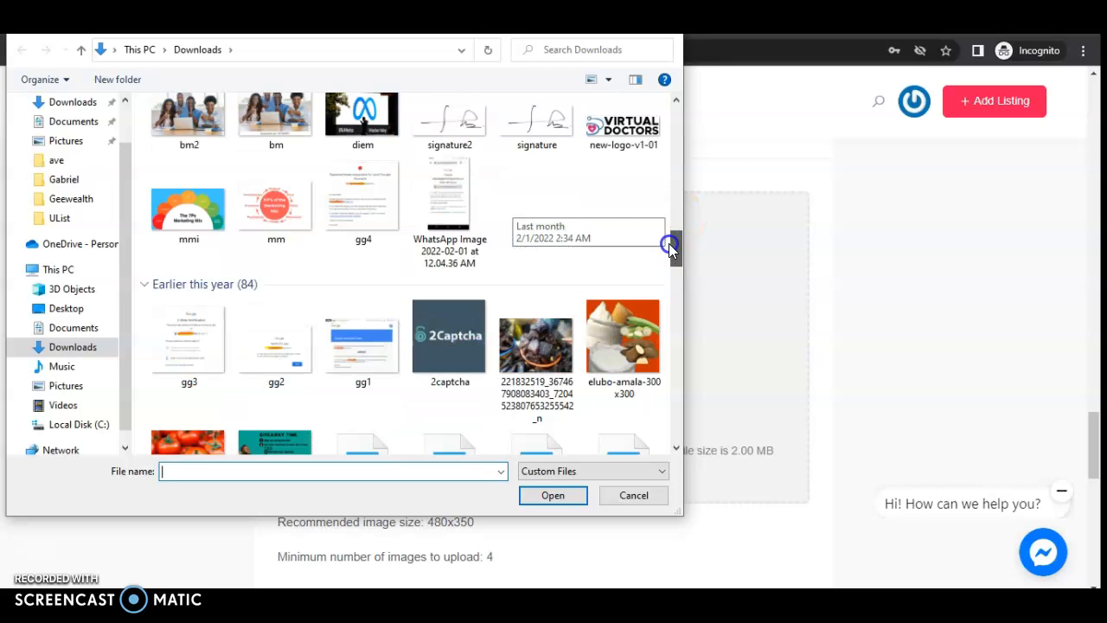
left_click(601, 325)
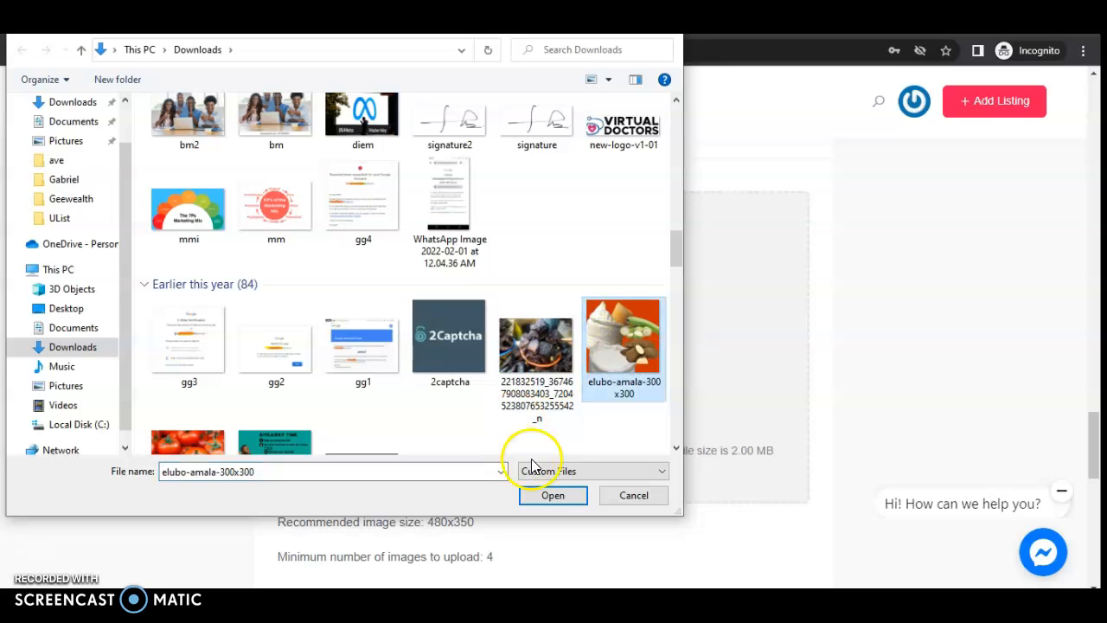
left_click_drag(675, 254, 675, 272)
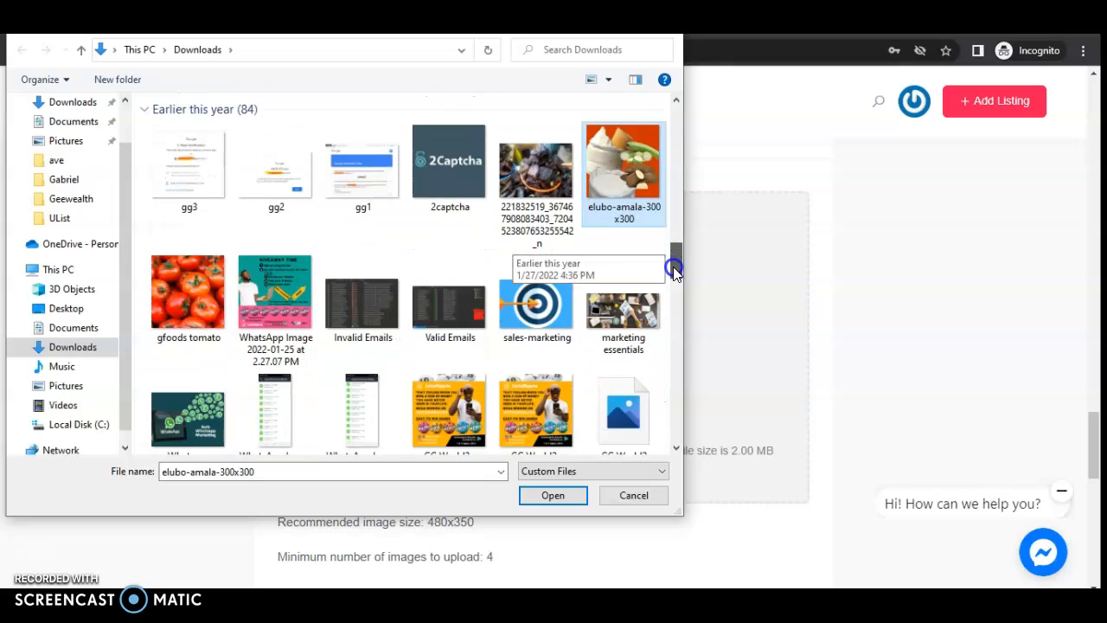
left_click(171, 305, "ctrl")
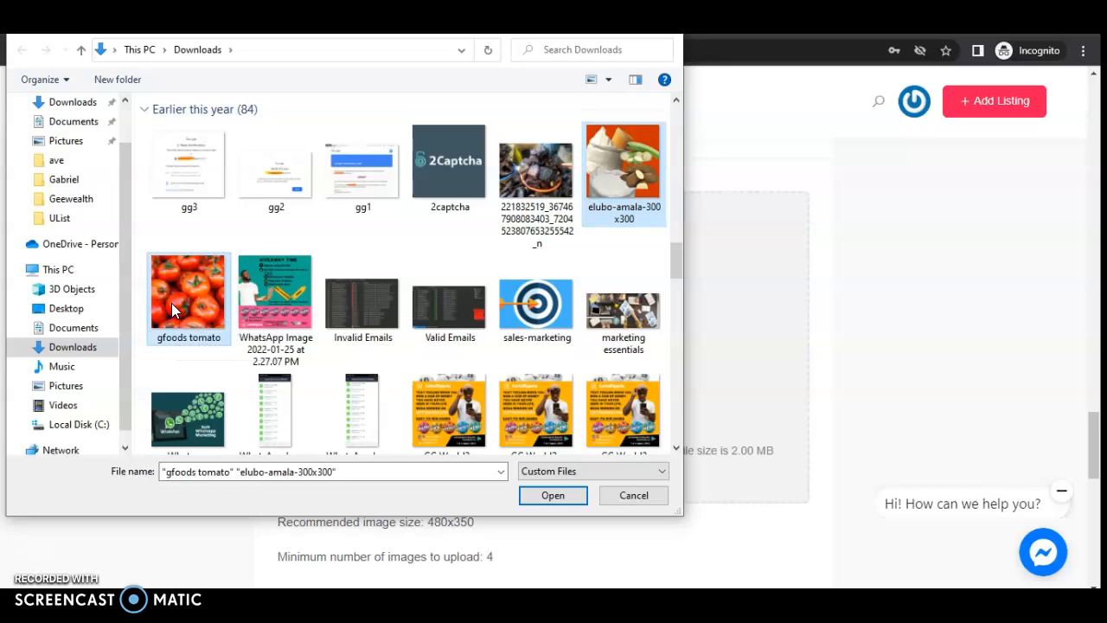
left_click(558, 502)
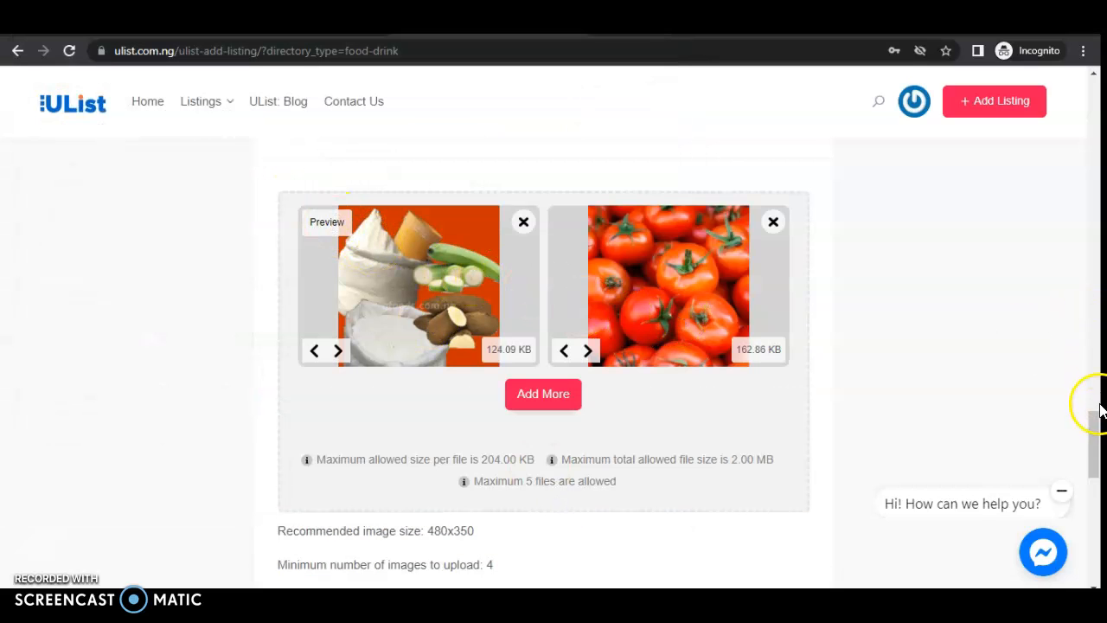
- Save the GFoods Store listing with both agreements ticked and load its preview
left_click_drag(1095, 425, 1088, 455)
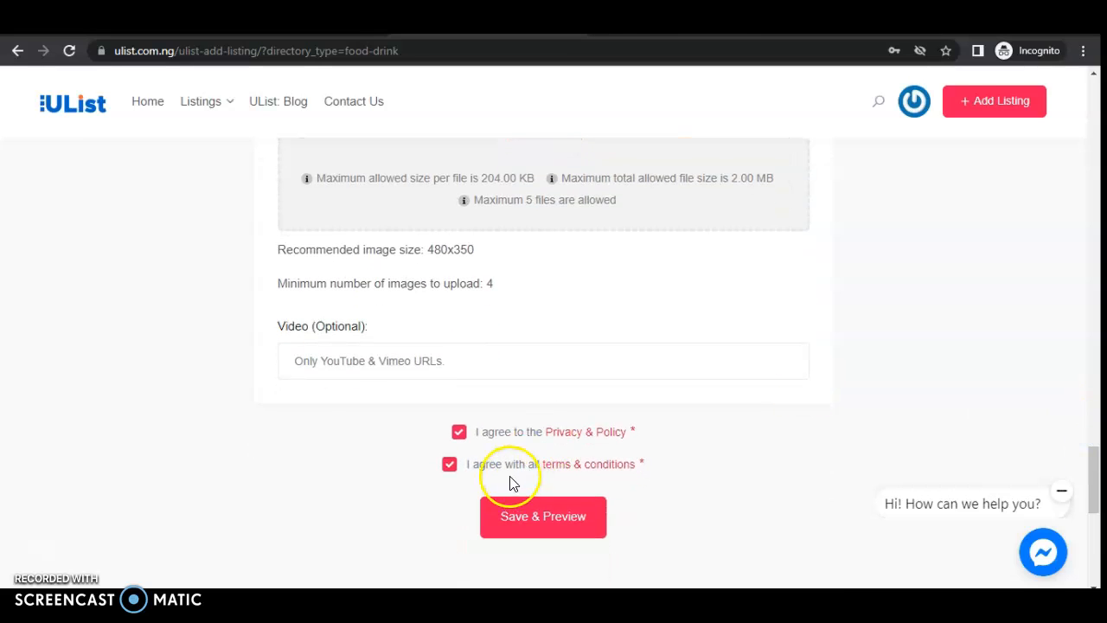
left_click(539, 517)
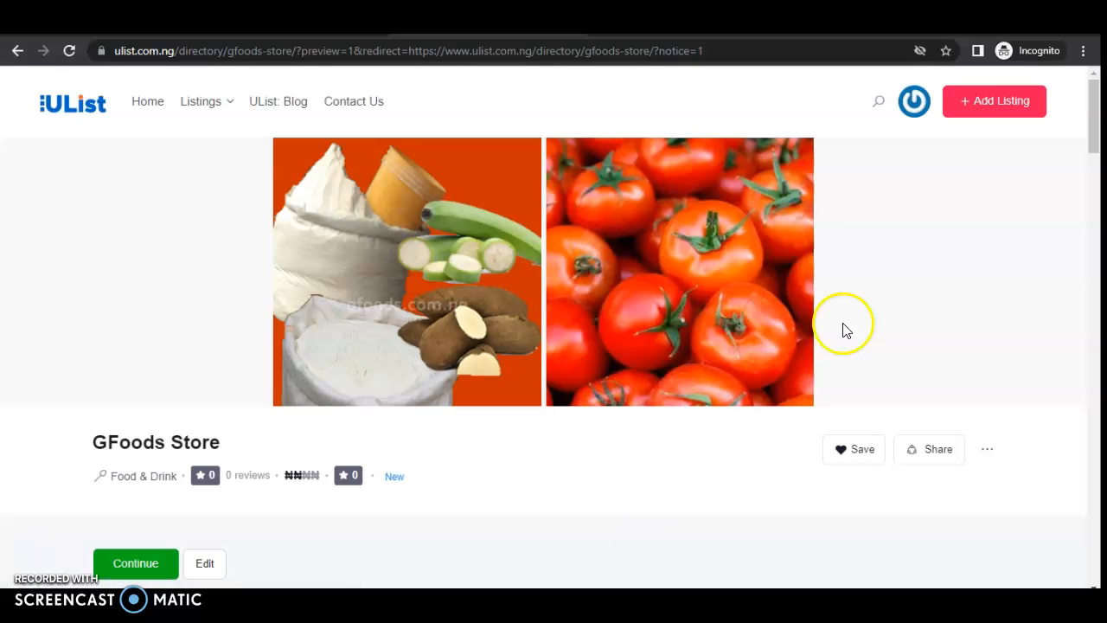
left_click_drag(1092, 111, 1097, 248)
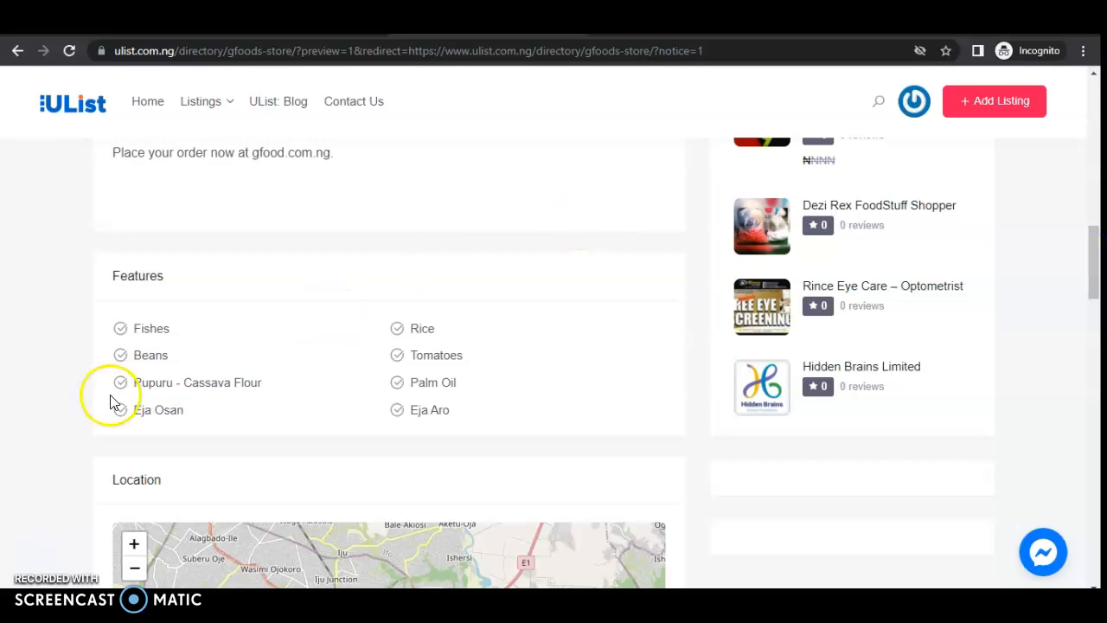
left_click_drag(1090, 260, 1083, 315)
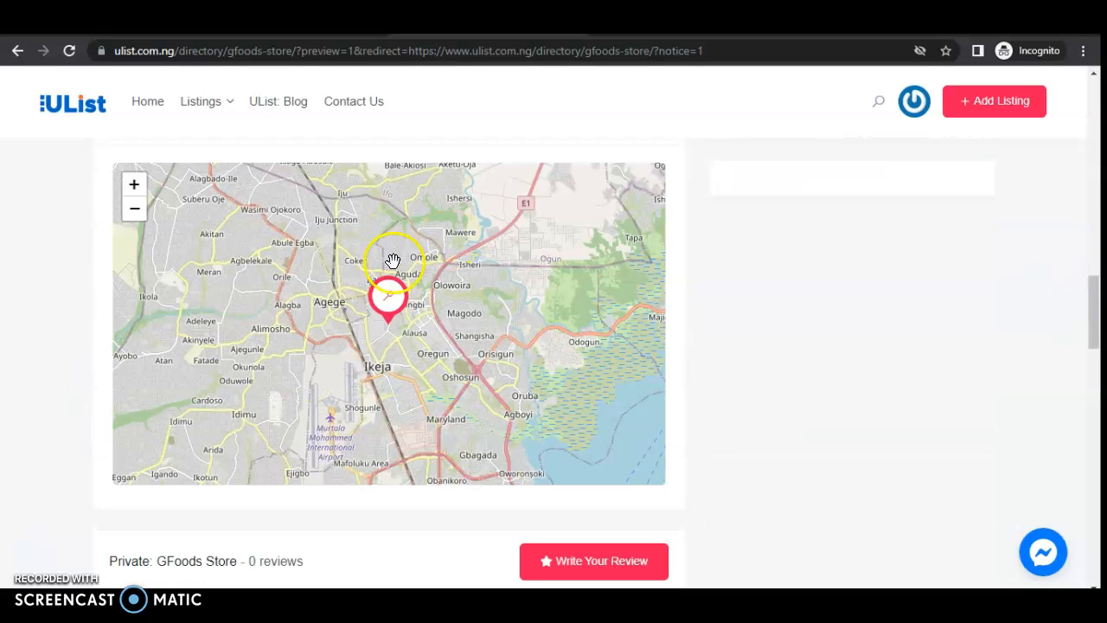
left_click_drag(1092, 310, 1089, 374)
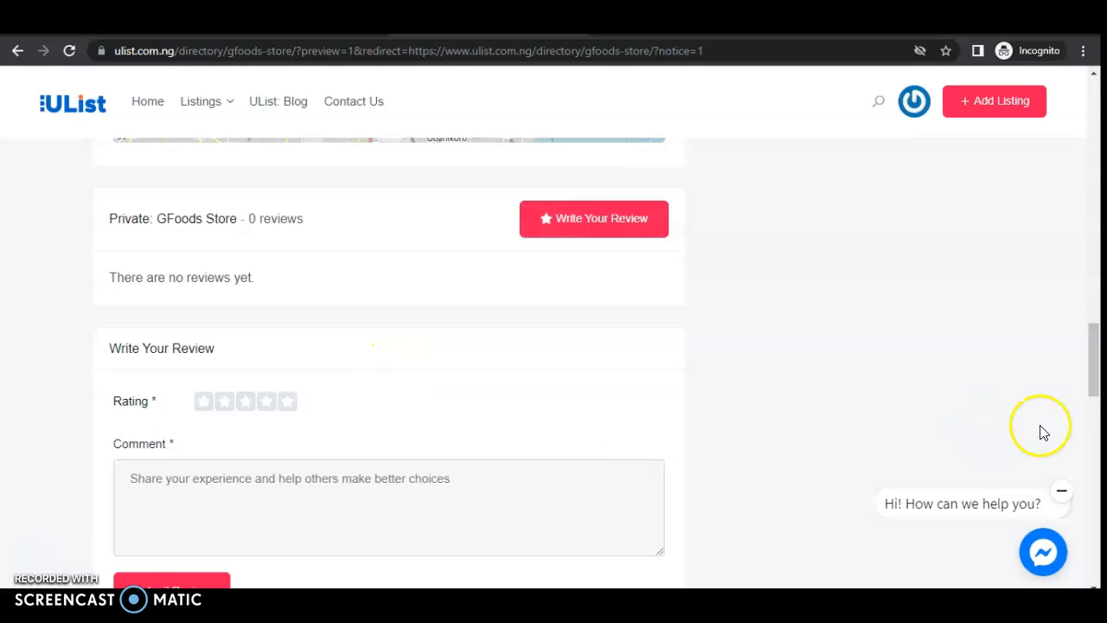
left_click_drag(1094, 370, 1097, 138)
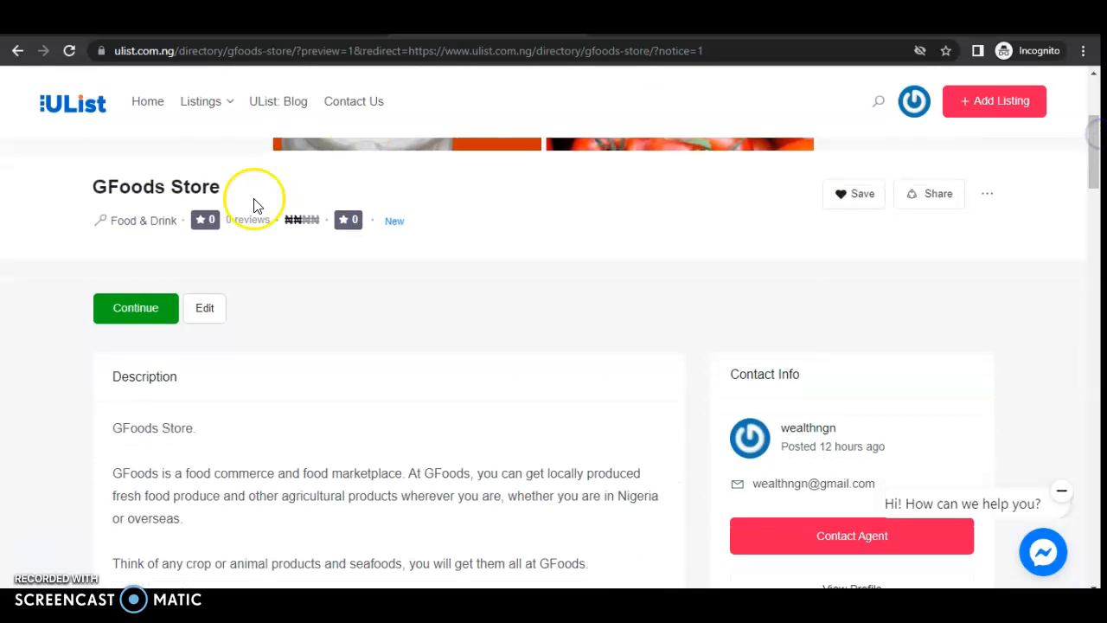
- Continue from the preview to publish the listing and check the approval banner
left_click(121, 315)
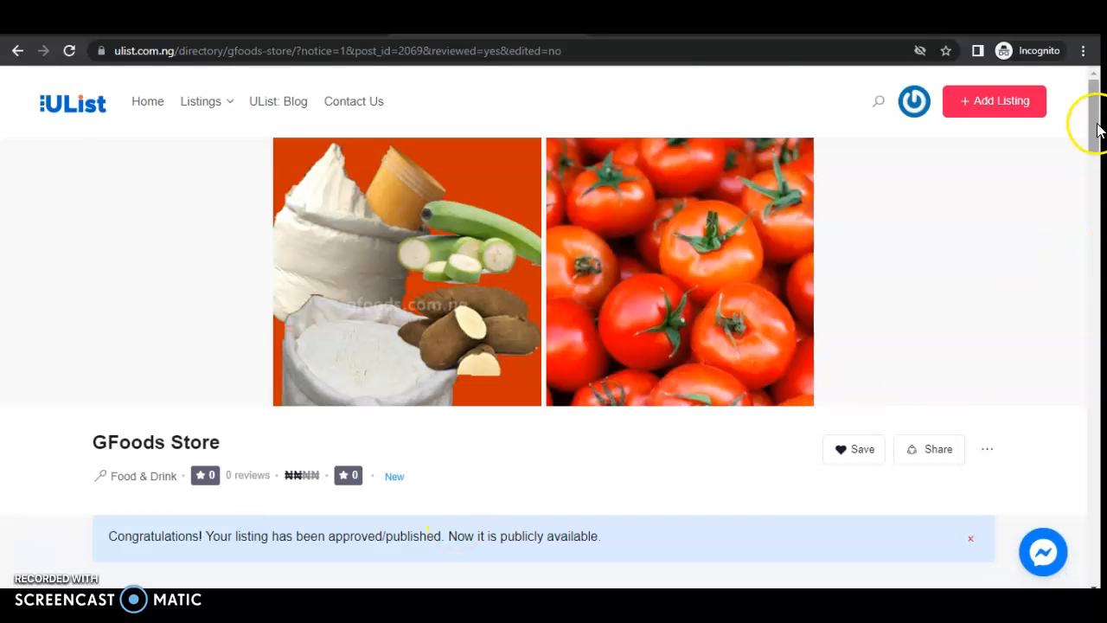
scroll(1097, 130, "down", 2)
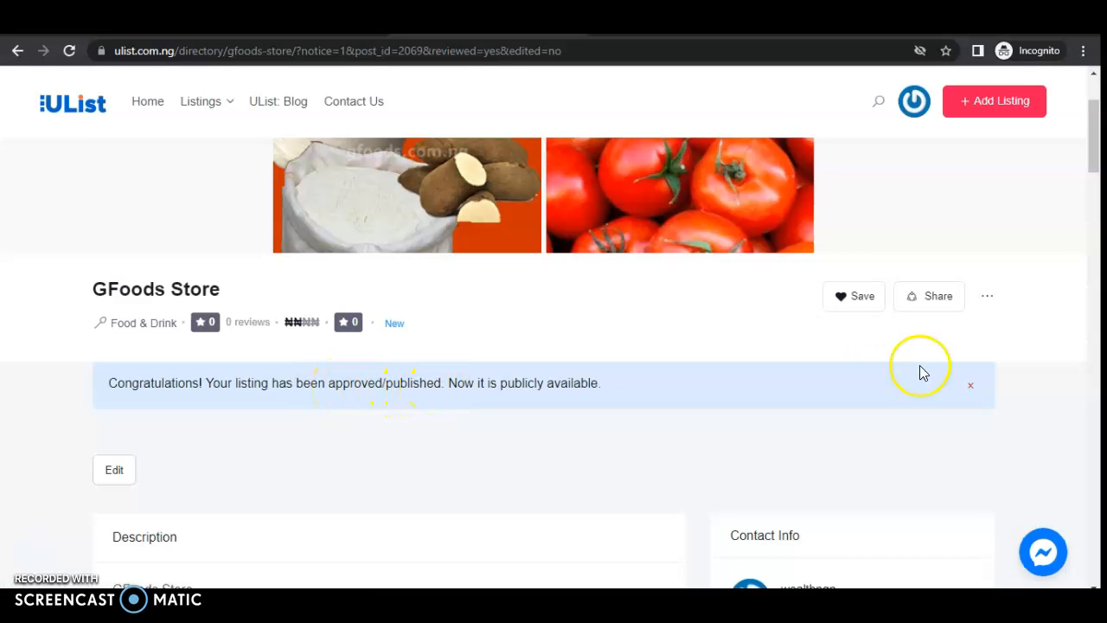
mouse_move(1094, 148)
left_mouse_down()
mouse_move(1070, 265)
mouse_move(1091, 143)
left_mouse_up()
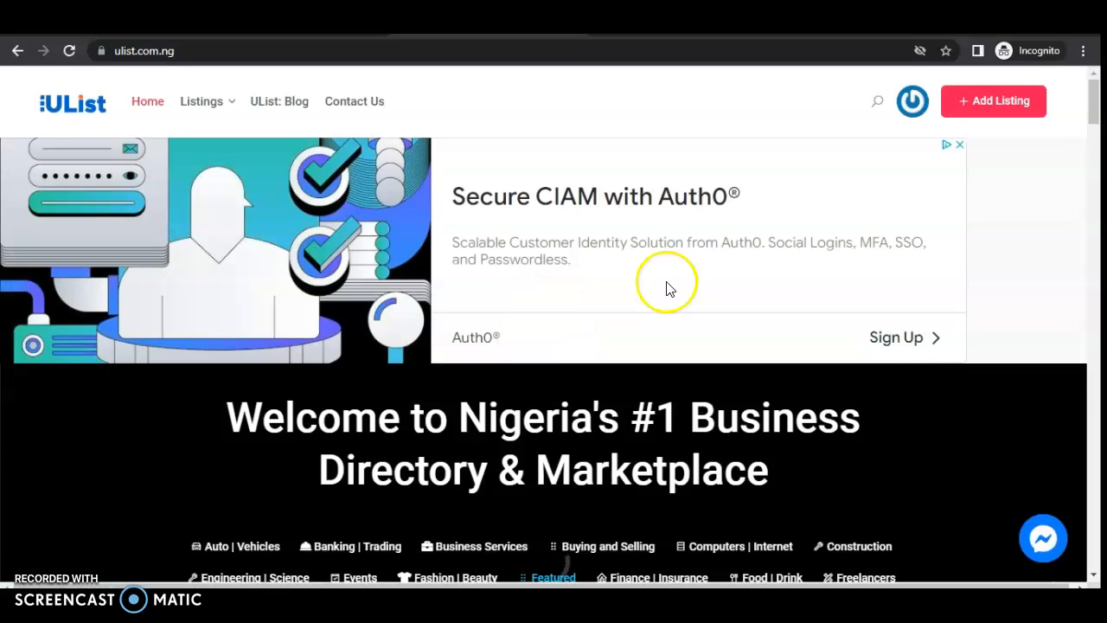
- Choose the Food | Drink category on the home page and run Search Listing
scroll(1096, 101, "down", 3)
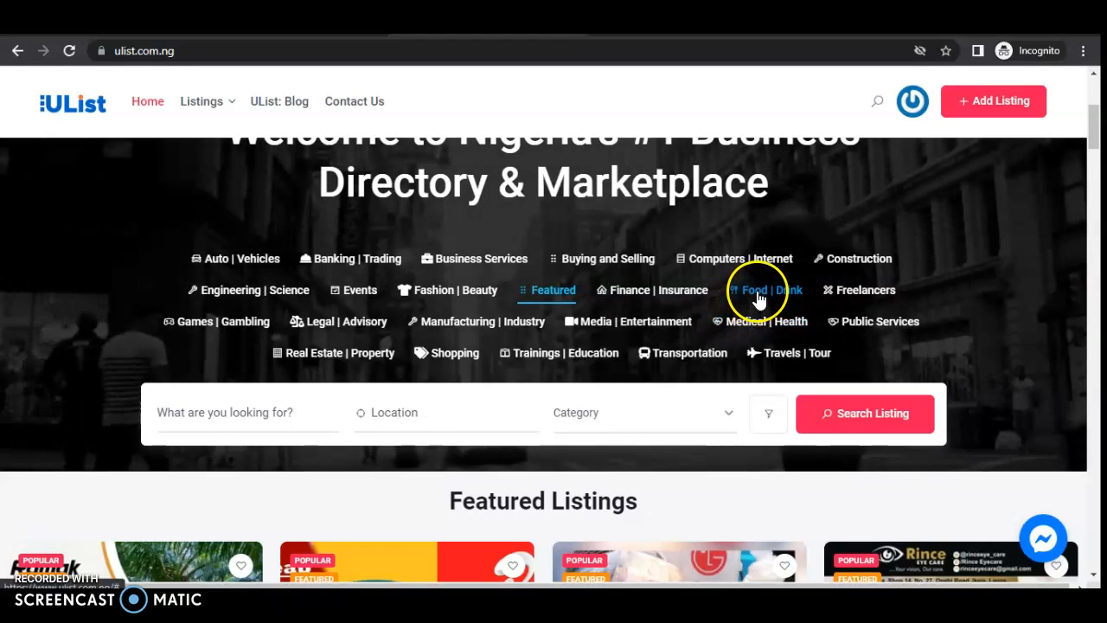
left_click(759, 299)
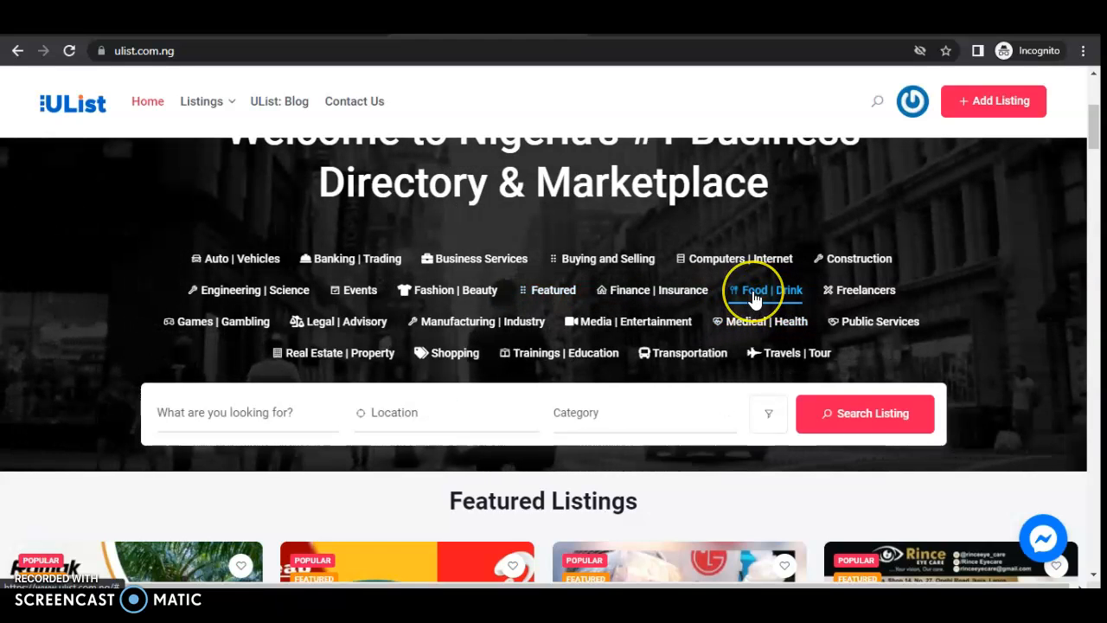
left_click(862, 415)
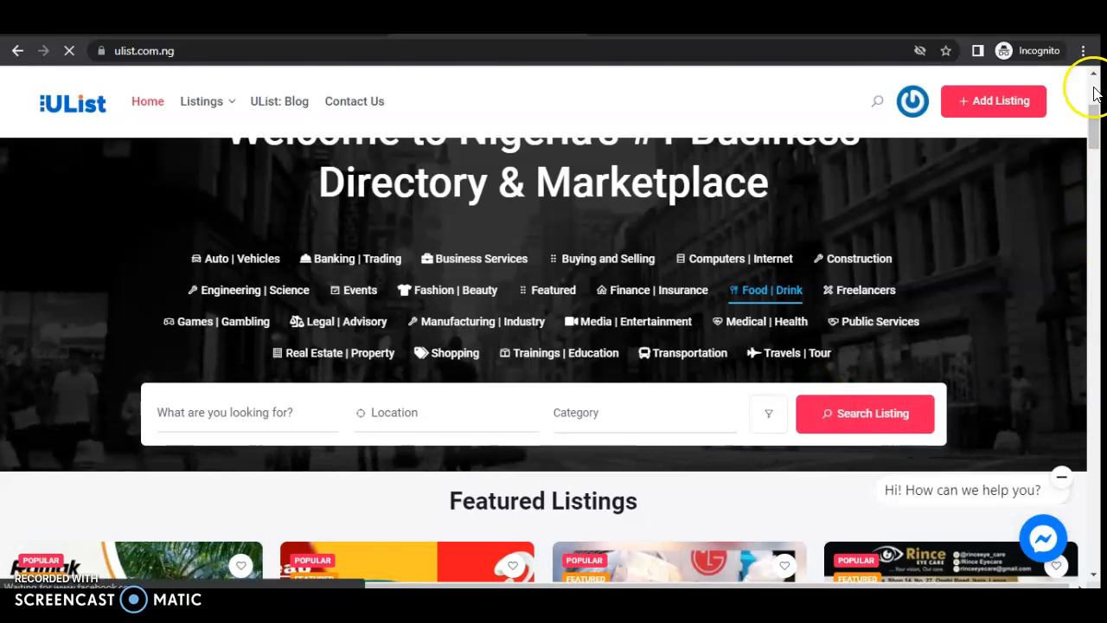
left_click_drag(1092, 113, 1095, 139)
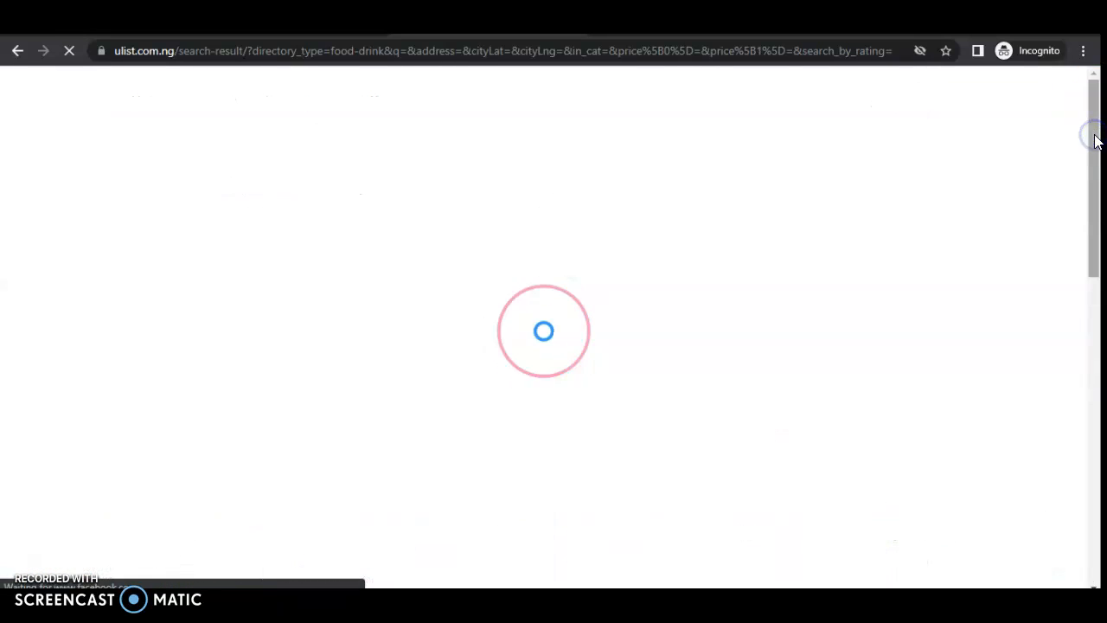